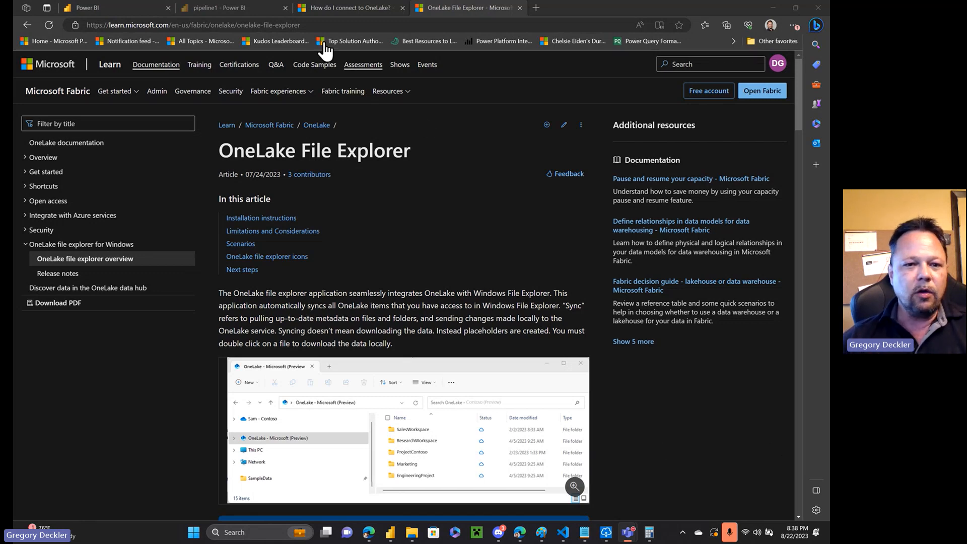
Step: Skim the OneLake File Explorer article in the browser, and switch to the OneLake - Microsoft (Preview) window in File Explorer
{"action": "scroll", "coordinate": [476, 184], "scroll_direction": "down", "scroll_amount": 1}
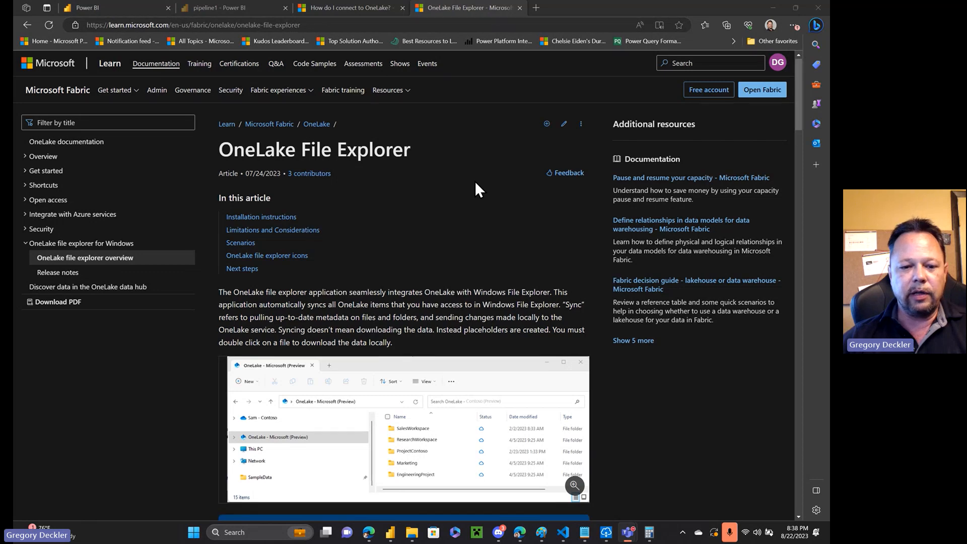
{"action": "scroll", "coordinate": [475, 181], "scroll_direction": "down", "scroll_amount": 10}
{"action": "scroll", "coordinate": [422, 204], "scroll_direction": "up", "scroll_amount": 10}
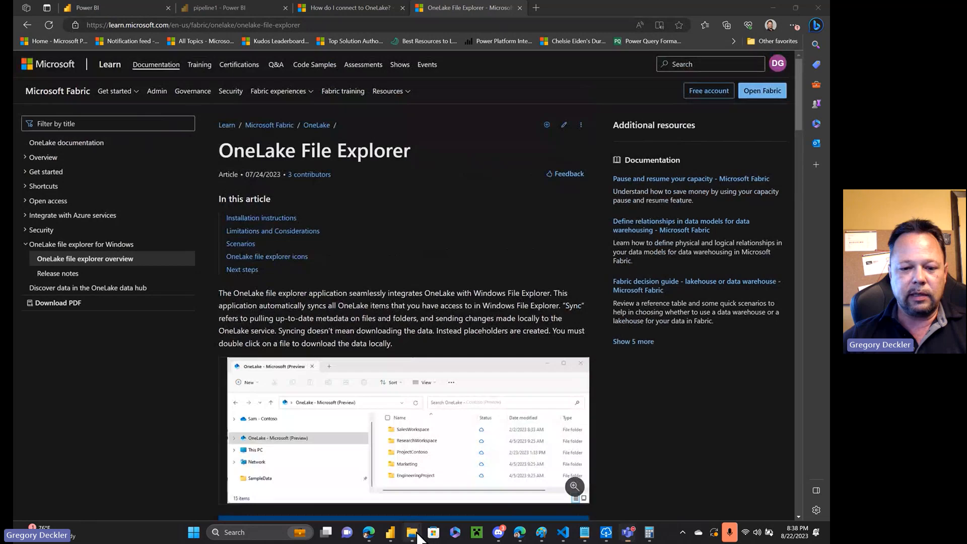
{"action": "left_click", "coordinate": [428, 466]}
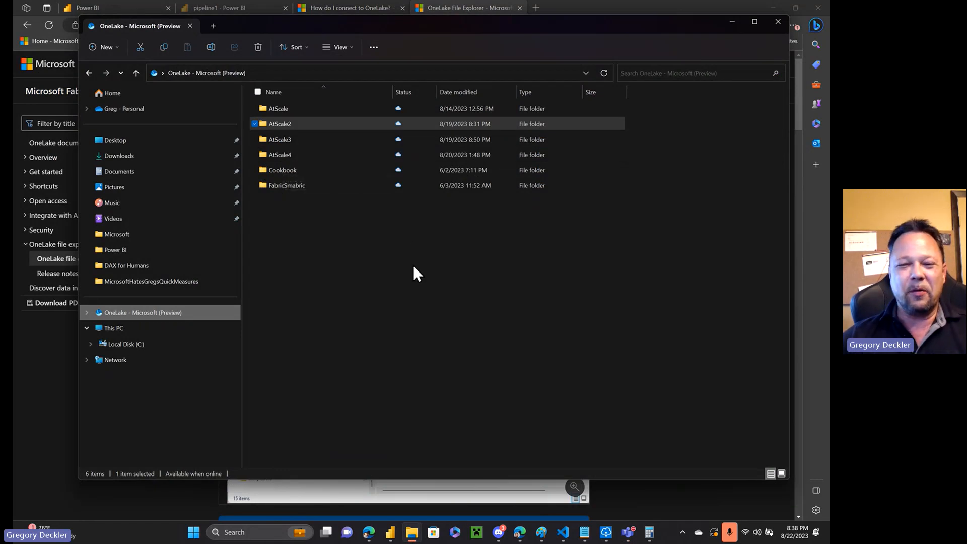
Step: Search Windows for "onelake" to look at the installed OneLake app, and return to the OneLake folder window
{"action": "left_click", "coordinate": [271, 532]}
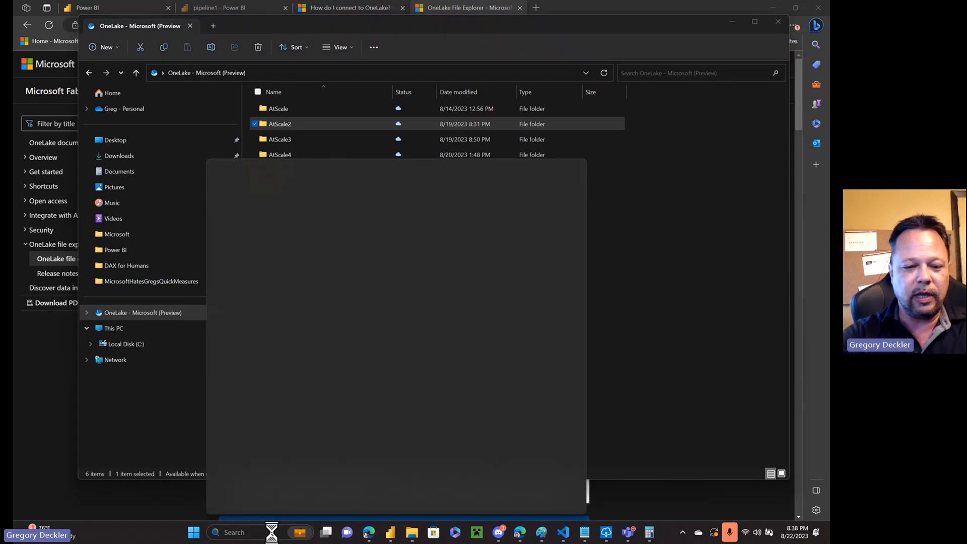
{"action": "type", "text": "onelake"}
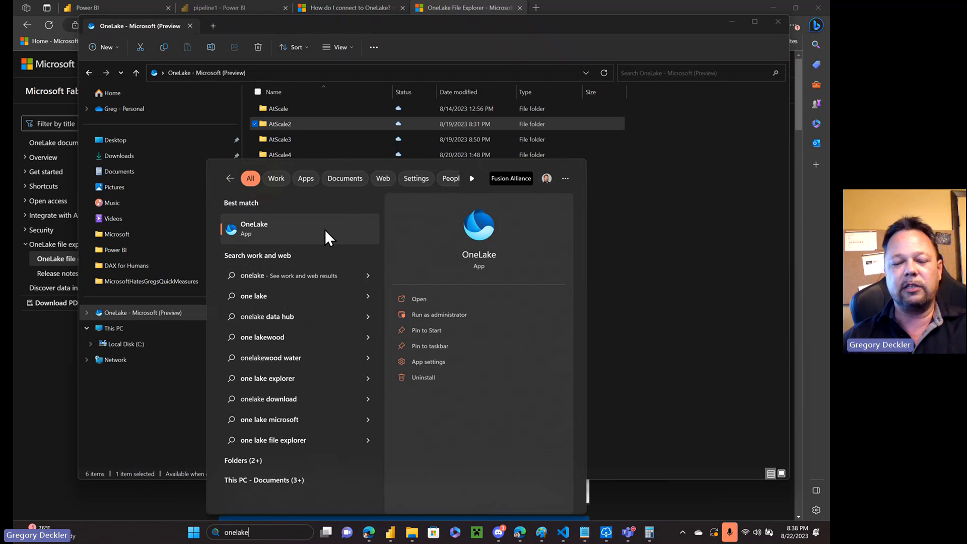
{"action": "left_click", "coordinate": [492, 51]}
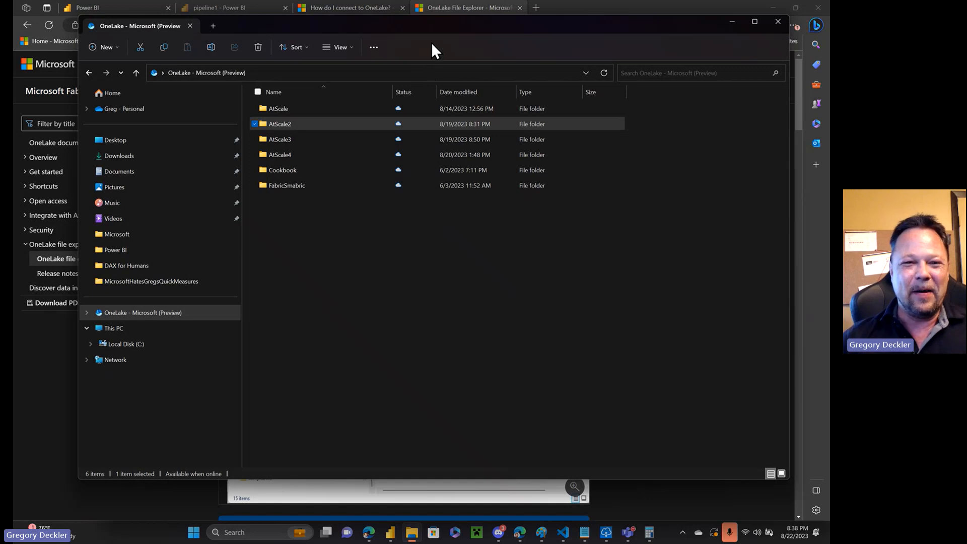
Step: View the "How do I connect to OneLake?" article in the browser, and switch back to the OneLake window in File Explorer
{"action": "left_click", "coordinate": [365, 10]}
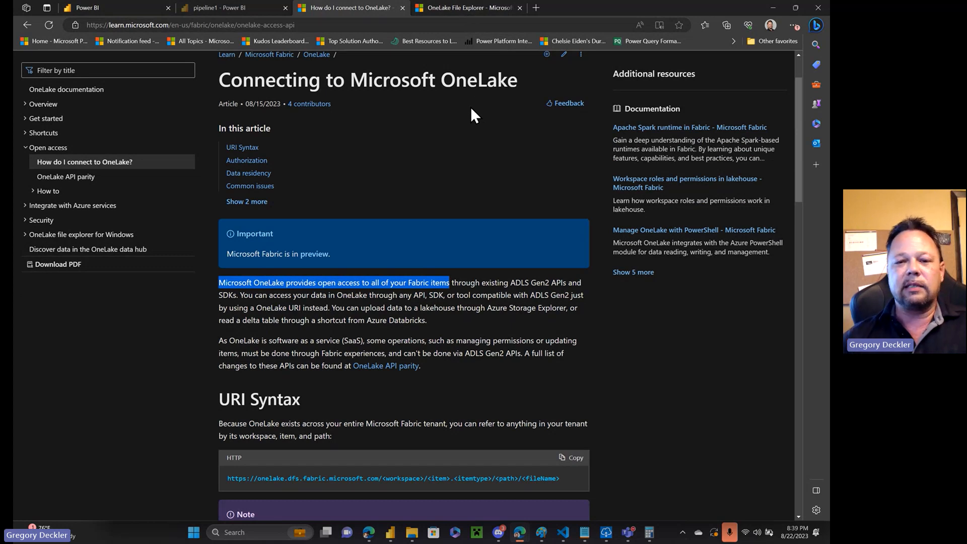
{"action": "left_click", "coordinate": [411, 534]}
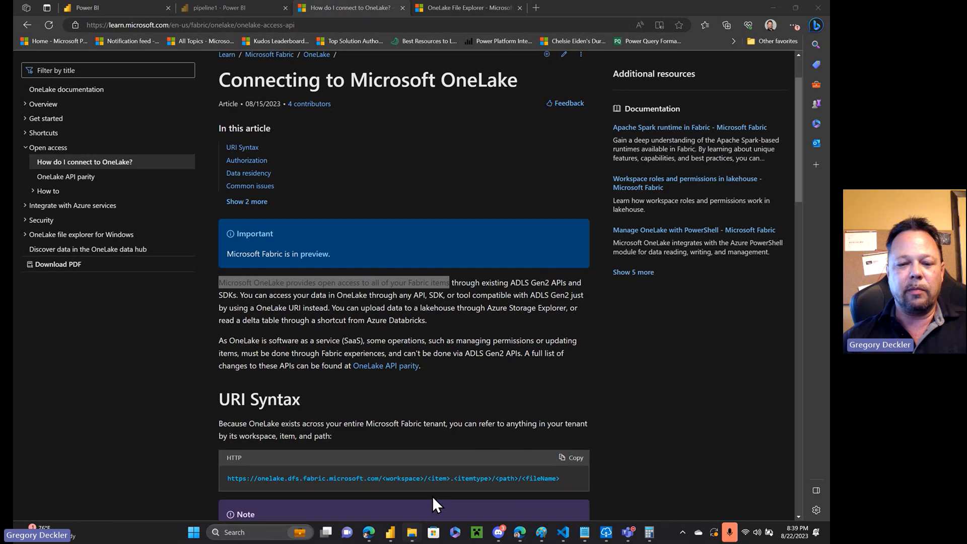
{"action": "left_click", "coordinate": [450, 444]}
{"action": "mouse_move", "coordinate": [411, 534]}
{"action": "left_click", "coordinate": [456, 457]}
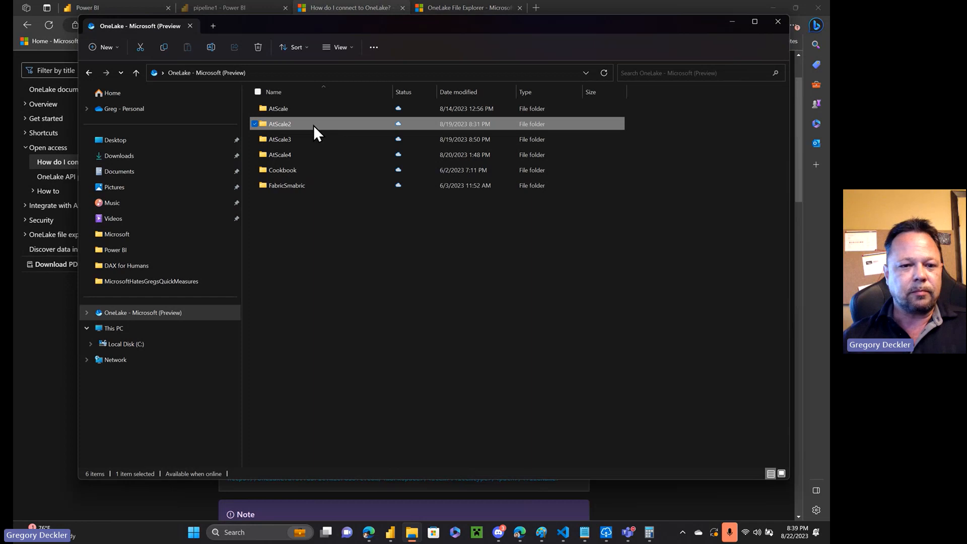
Step: Look inside the AtScale2 workspace folder, and return to the OneLake root folder
{"action": "mouse_move", "coordinate": [290, 127]}
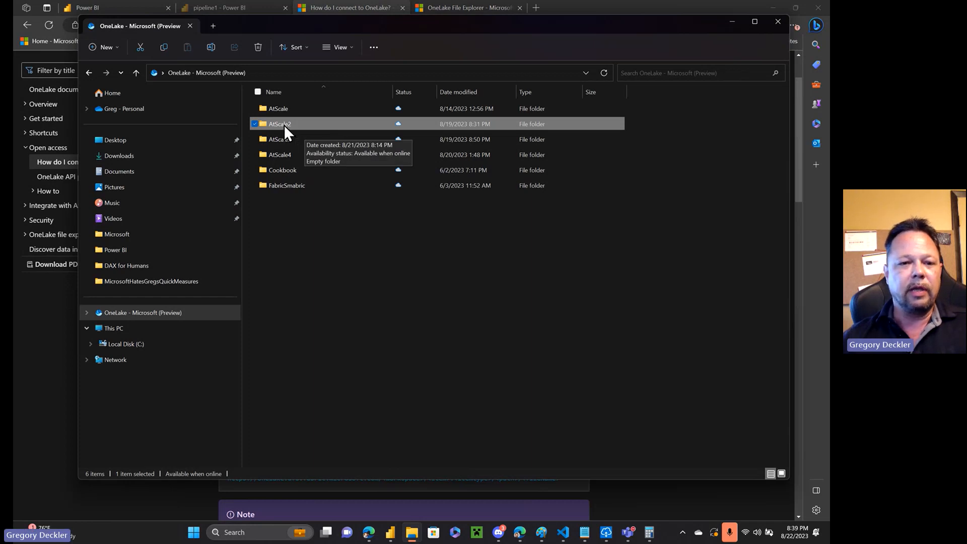
{"action": "double_click", "coordinate": [284, 125]}
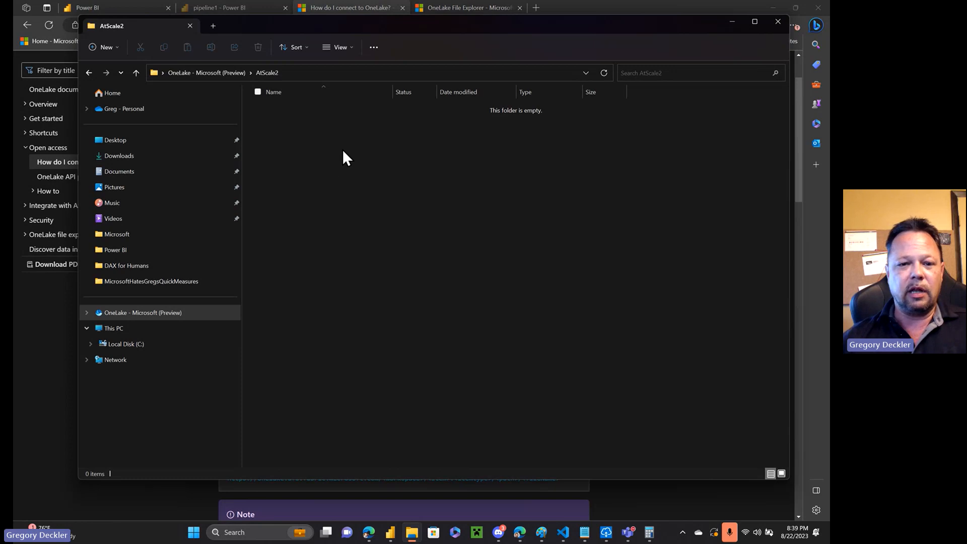
{"action": "left_click", "coordinate": [184, 316]}
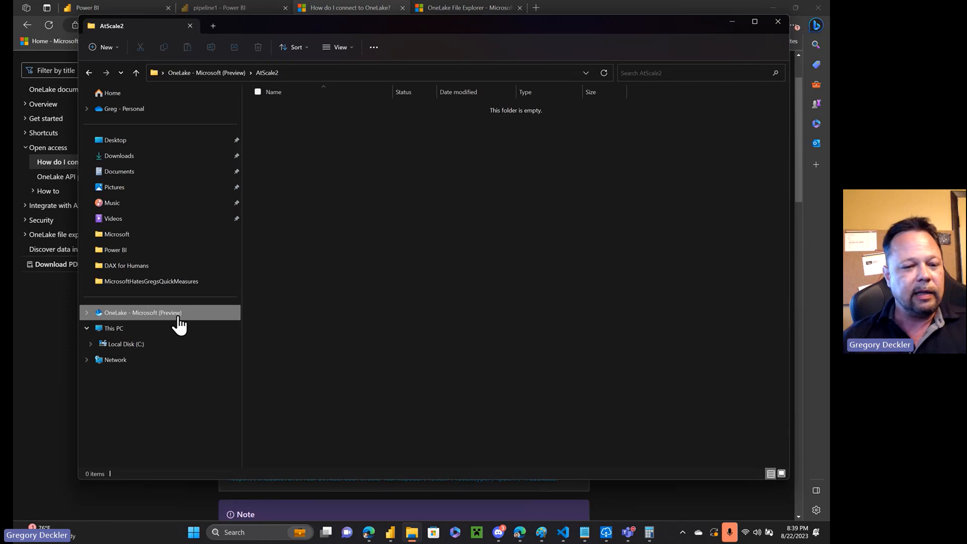
{"action": "left_click", "coordinate": [177, 316]}
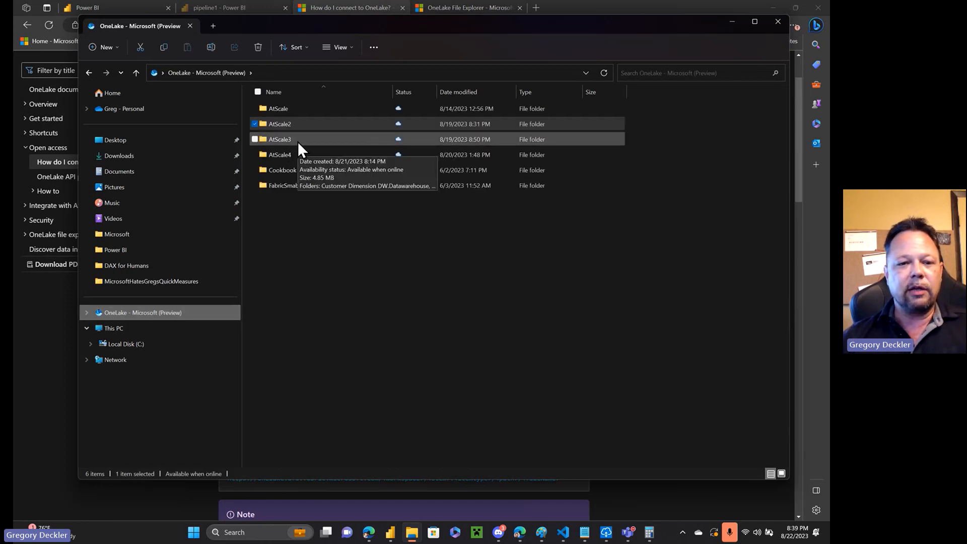
Step: Open Customer Dimension DW.Datawarehouse in the AtScale3 workspace, and try to open its System folder
{"action": "double_click", "coordinate": [298, 141]}
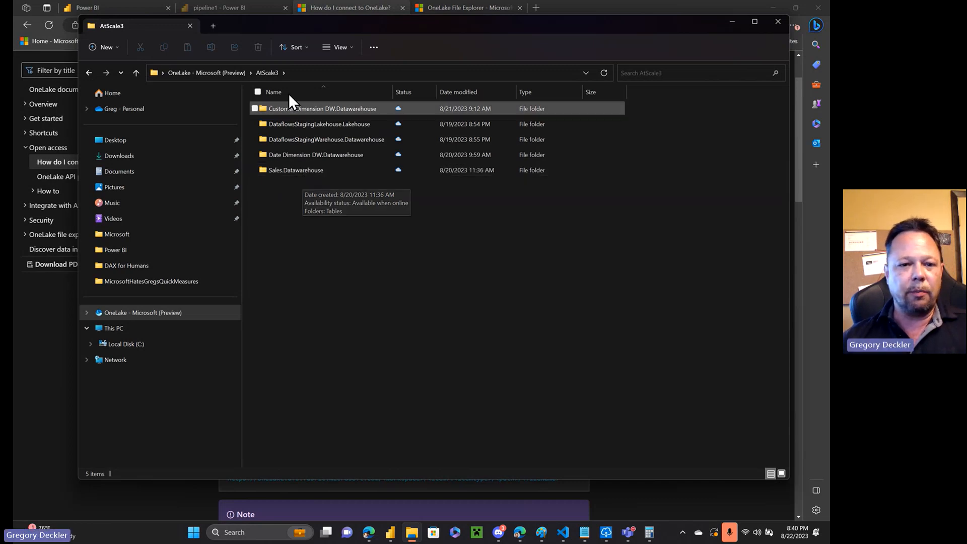
{"action": "double_click", "coordinate": [323, 109]}
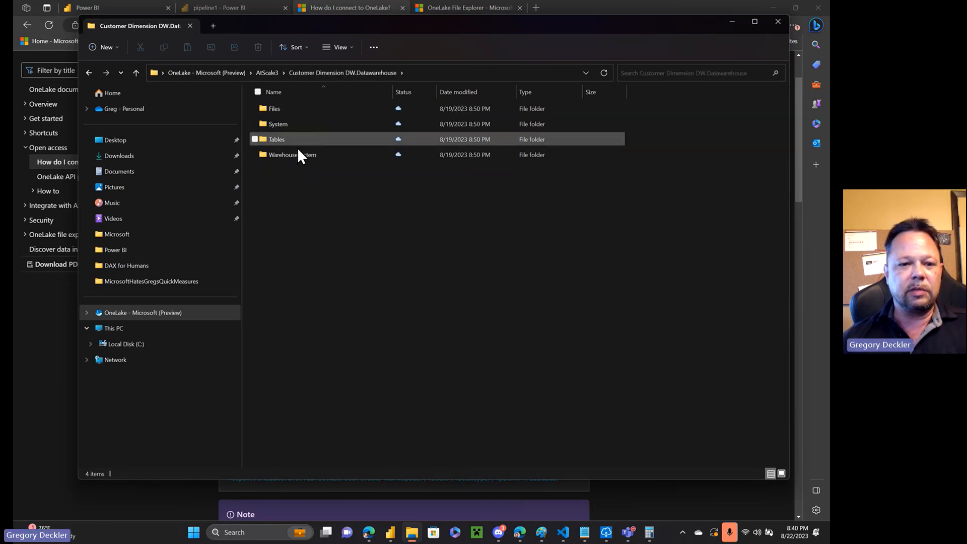
{"action": "mouse_move", "coordinate": [310, 158]}
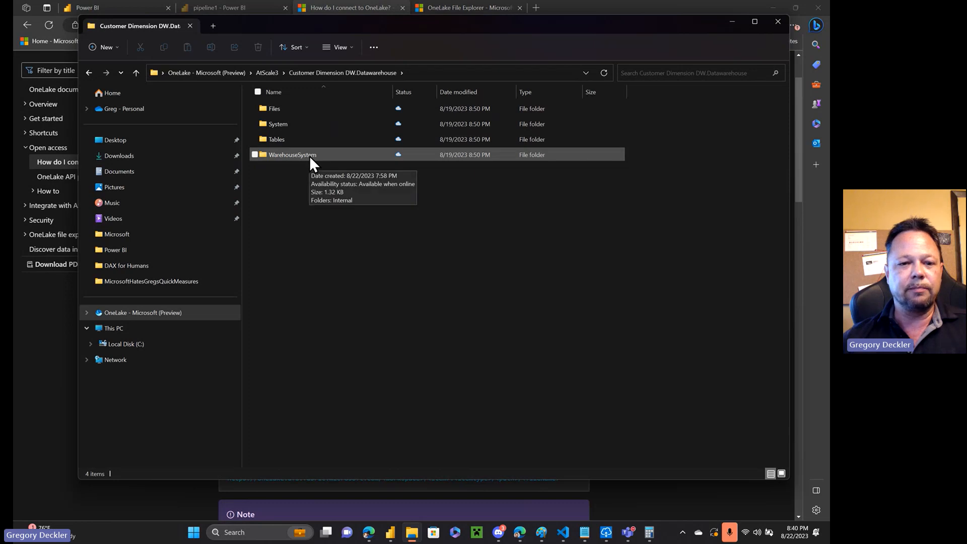
{"action": "left_click", "coordinate": [297, 125]}
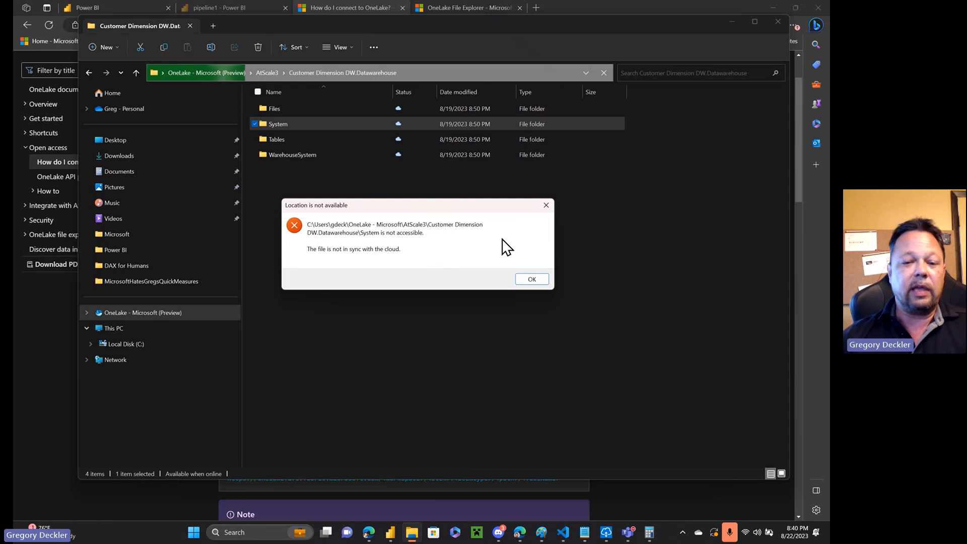
{"action": "left_click", "coordinate": [531, 279]}
Step: Examine the parquet files in each subfolder of the warehouse's Files folder, and return to the Customer Dimension DW.Datawarehouse folder
{"action": "double_click", "coordinate": [277, 109]}
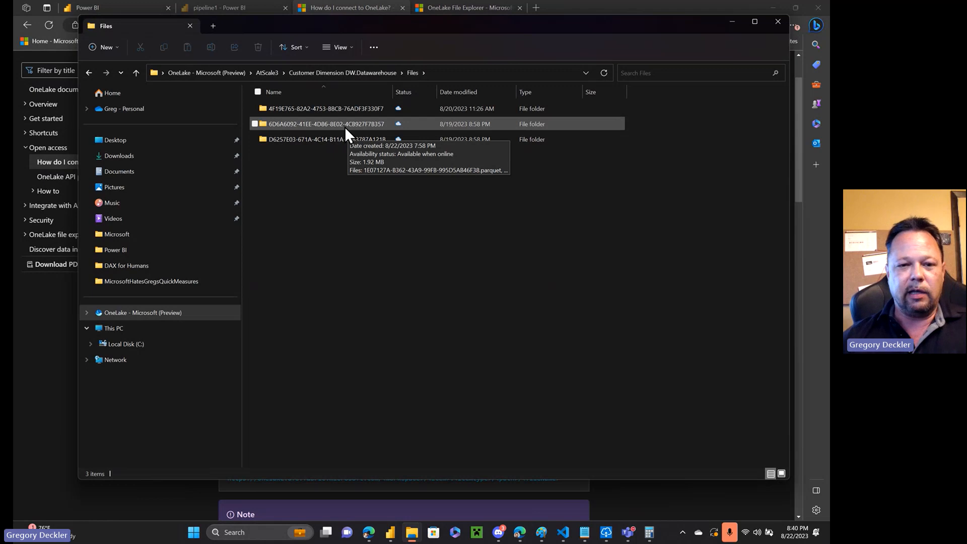
{"action": "double_click", "coordinate": [335, 108]}
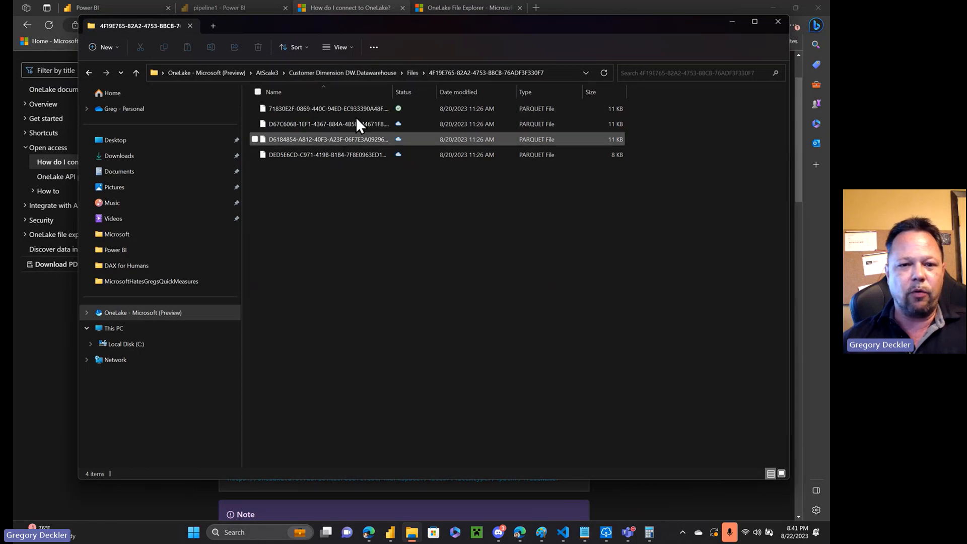
{"action": "left_click", "coordinate": [412, 72]}
{"action": "left_click", "coordinate": [333, 126]}
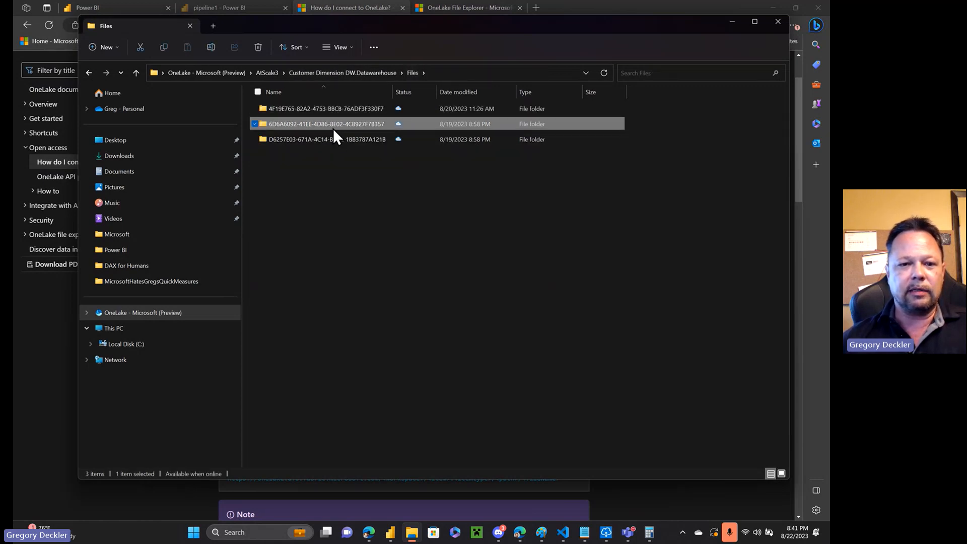
{"action": "double_click", "coordinate": [333, 127]}
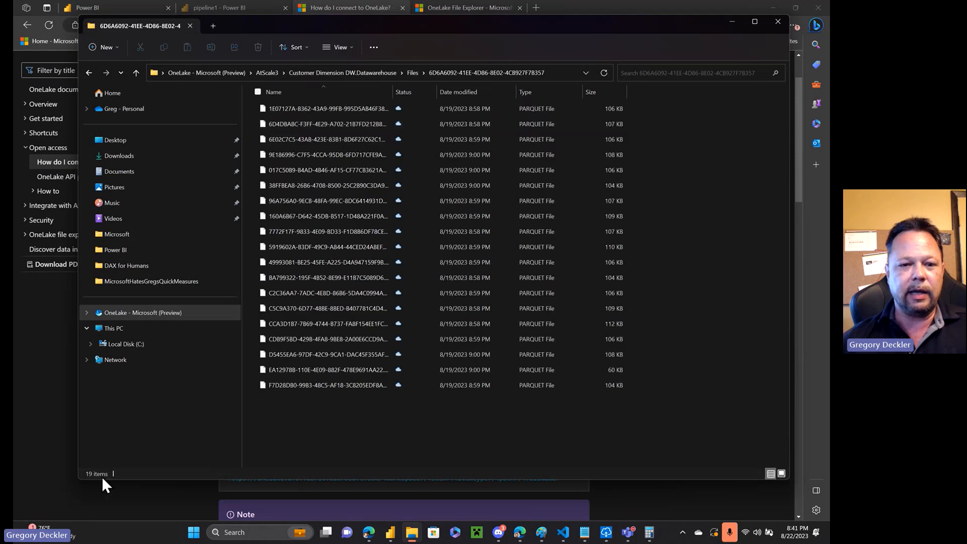
{"action": "left_click", "coordinate": [416, 75]}
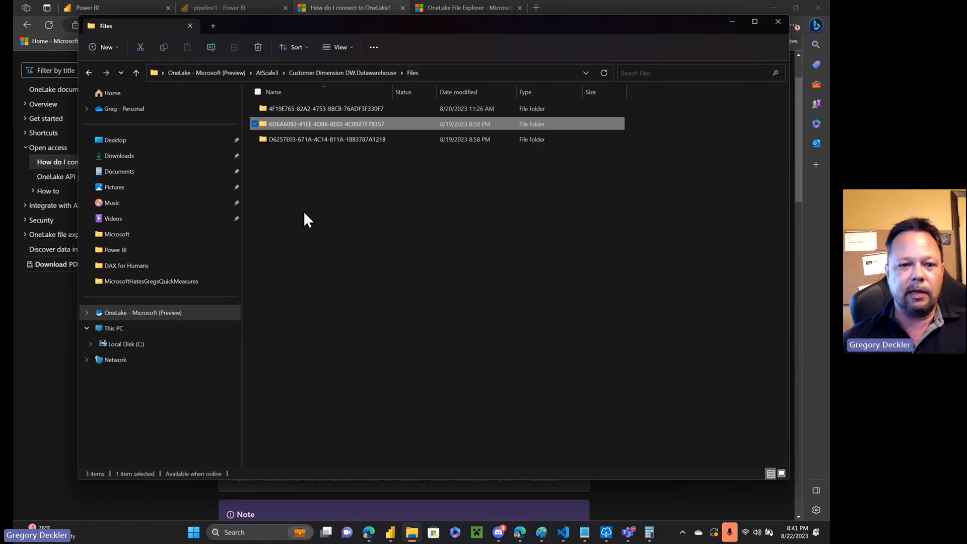
{"action": "left_click", "coordinate": [310, 142]}
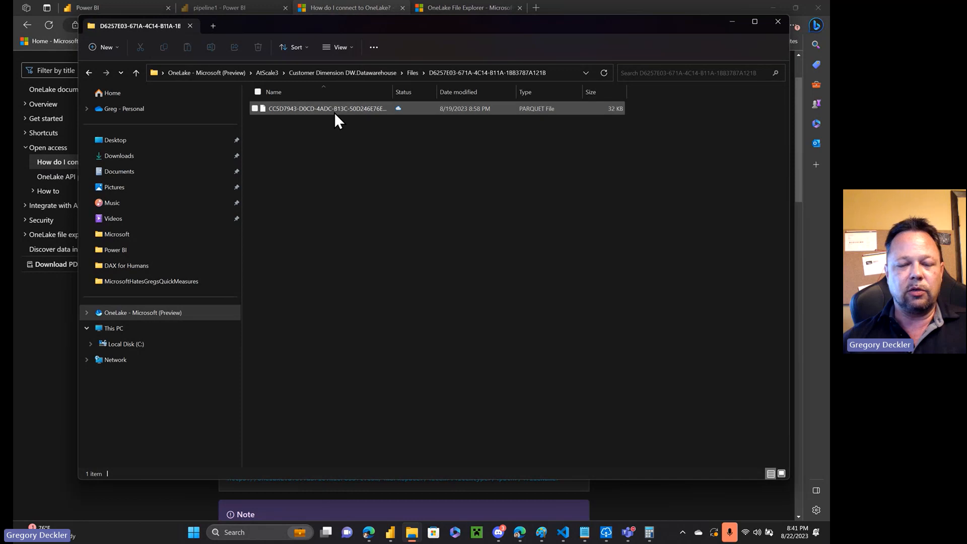
{"action": "left_click", "coordinate": [412, 73]}
{"action": "left_click", "coordinate": [373, 72]}
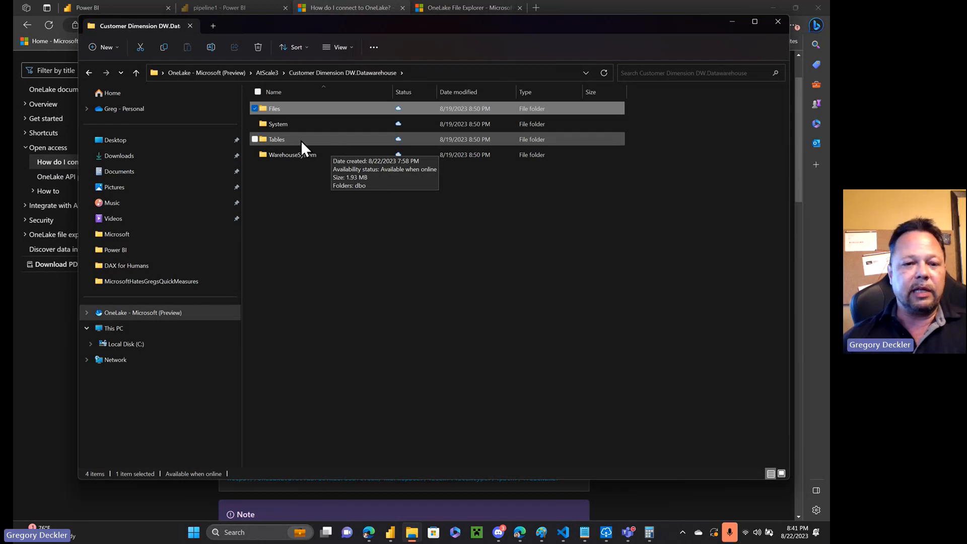
Step: Review Limitations and Considerations in the OneLake File Explorer article, and switch back to the warehouse folder in File Explorer
{"action": "left_click", "coordinate": [467, 7]}
{"action": "scroll", "coordinate": [427, 160], "scroll_direction": "down", "scroll_amount": 8}
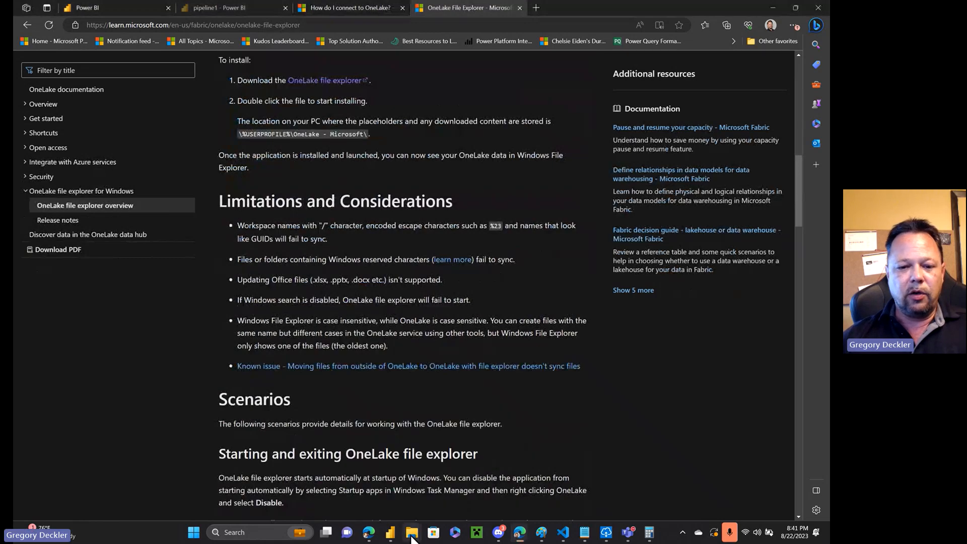
{"action": "mouse_move", "coordinate": [412, 532]}
{"action": "left_click", "coordinate": [446, 464]}
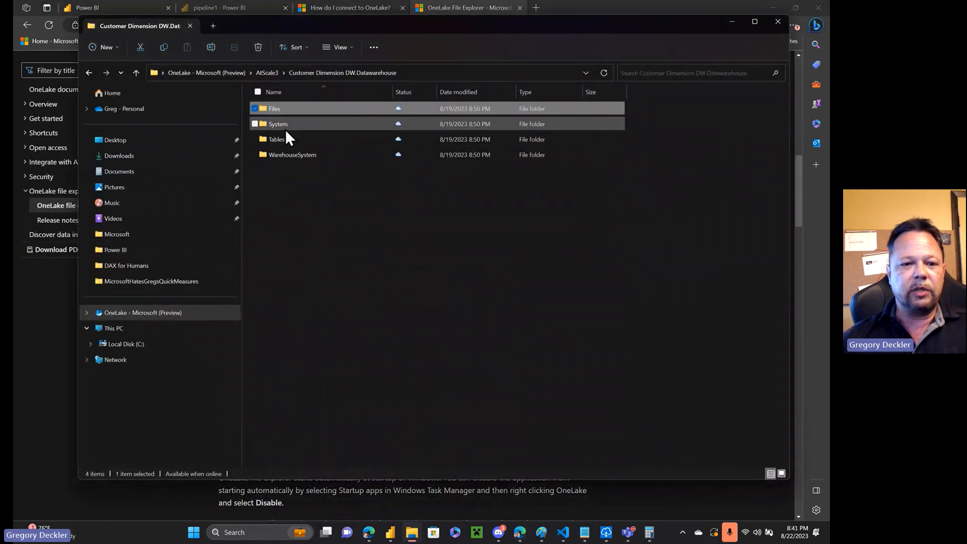
Step: Browse the warehouse's Tables folder through dbo and DimCustomer to the parquet files in its 6D6A6092-41EE-4D86-8E02-4CB927F7B357 subfolder
{"action": "double_click", "coordinate": [285, 140]}
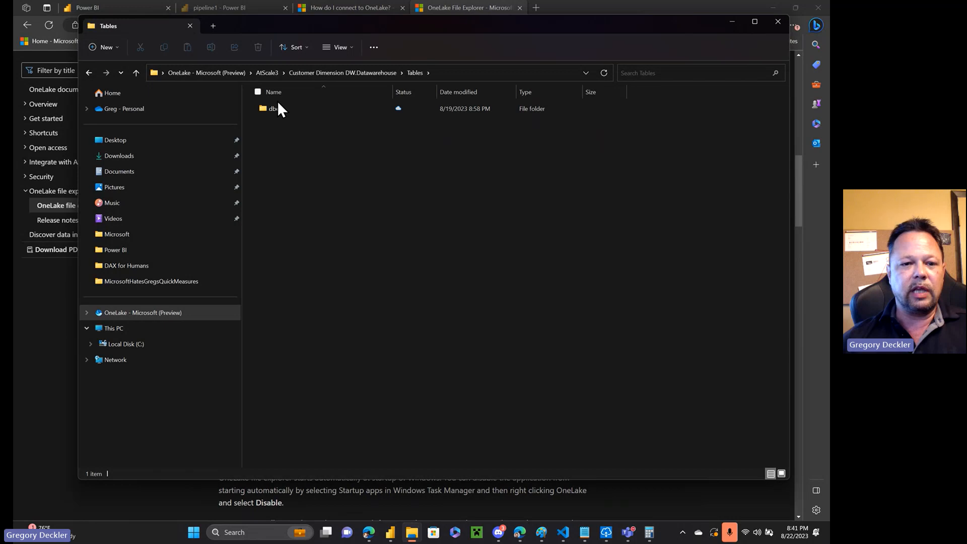
{"action": "double_click", "coordinate": [282, 109]}
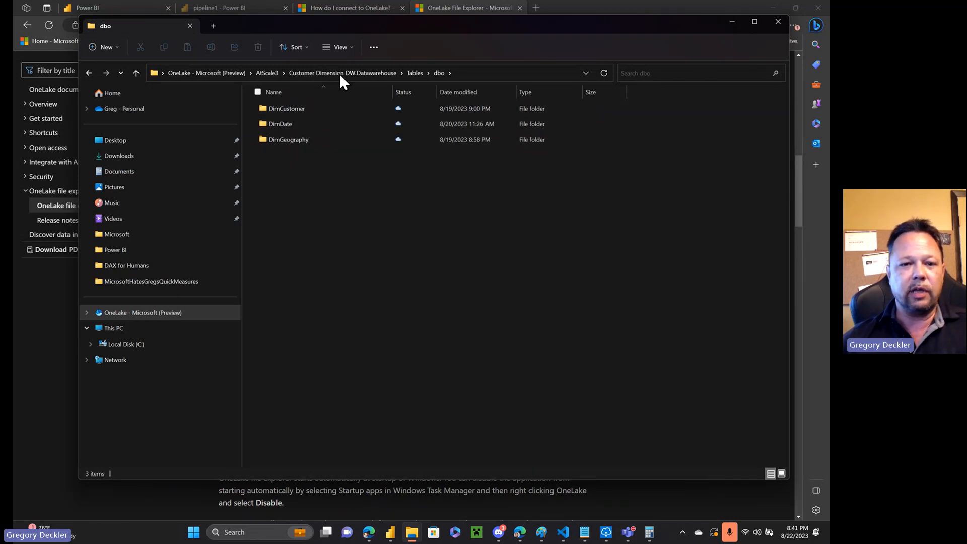
{"action": "double_click", "coordinate": [295, 110]}
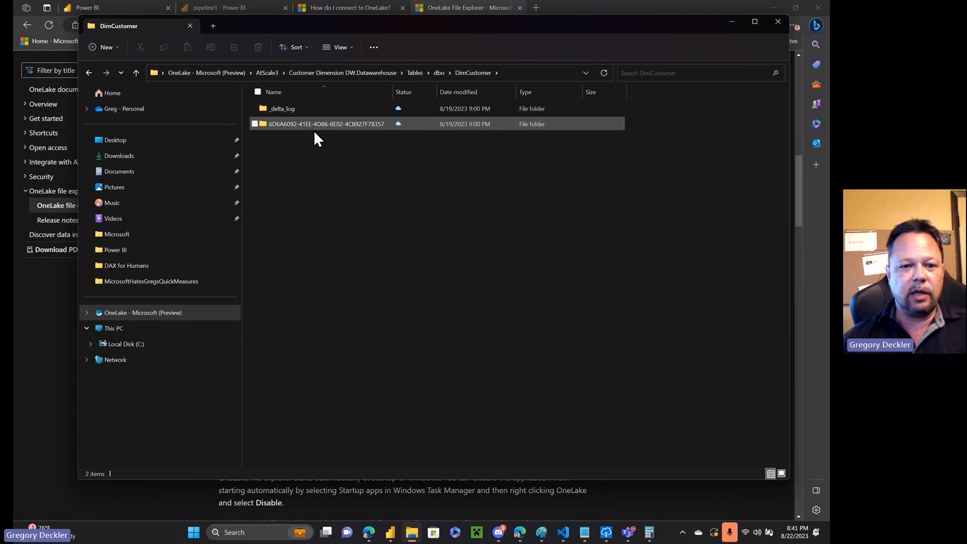
{"action": "mouse_move", "coordinate": [293, 130]}
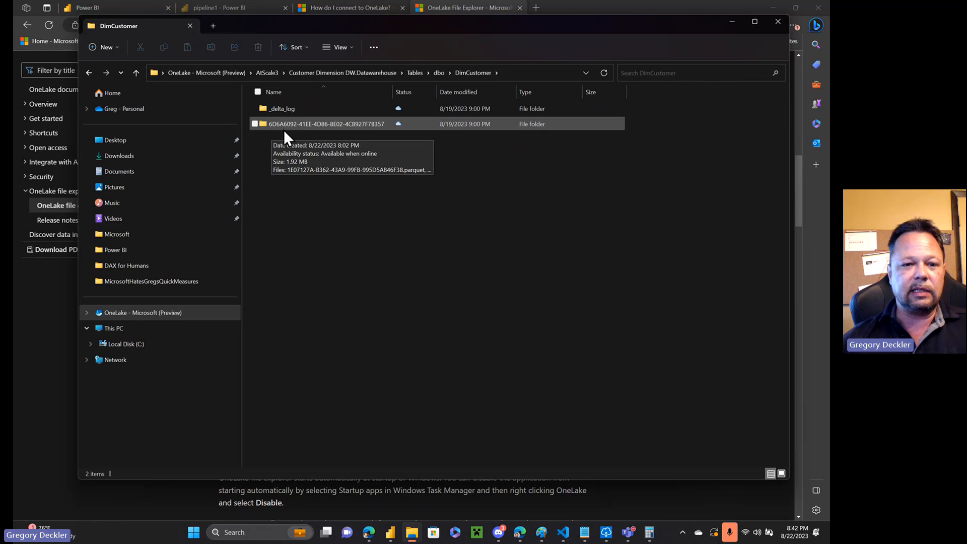
{"action": "double_click", "coordinate": [302, 124]}
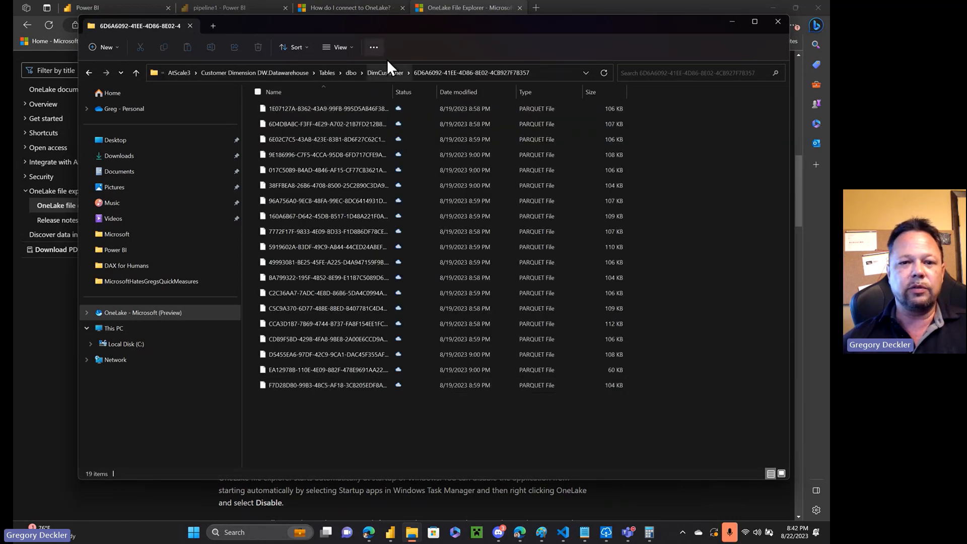
Step: Return to the dbo folder, and open the DimDate table's parquet subfolder 4F19E765-82A2-4753-BBCB-76ADF3F330F7
{"action": "left_click", "coordinate": [388, 73]}
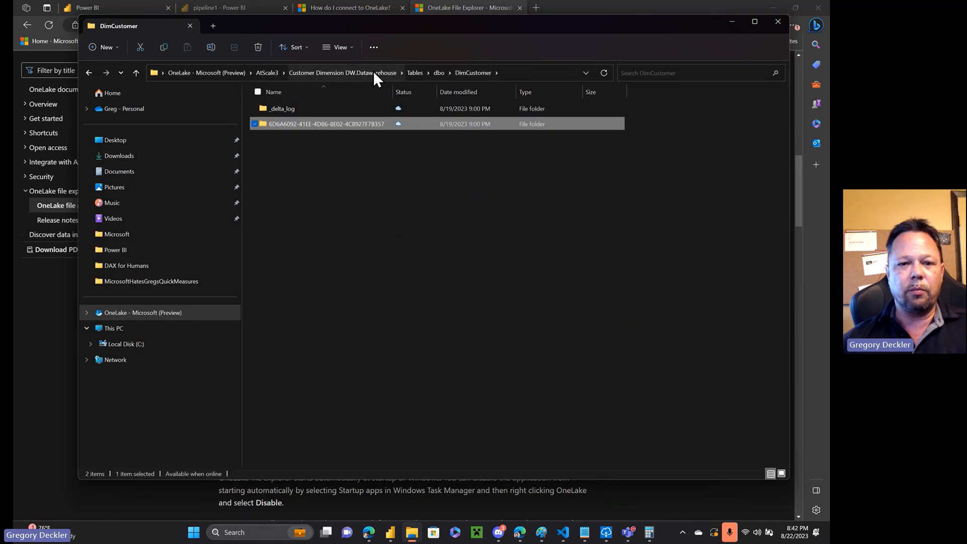
{"action": "left_click", "coordinate": [438, 72]}
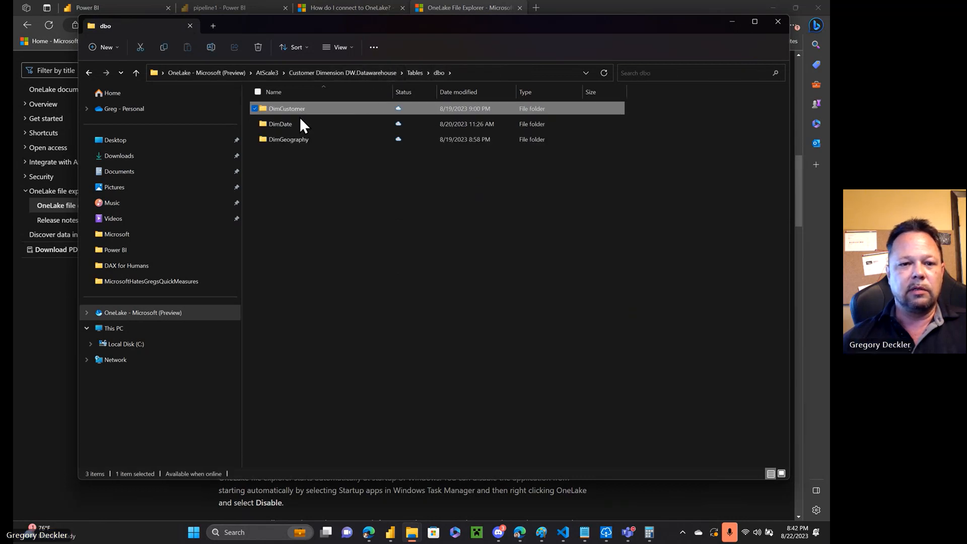
{"action": "left_click", "coordinate": [284, 124]}
{"action": "double_click", "coordinate": [284, 126]}
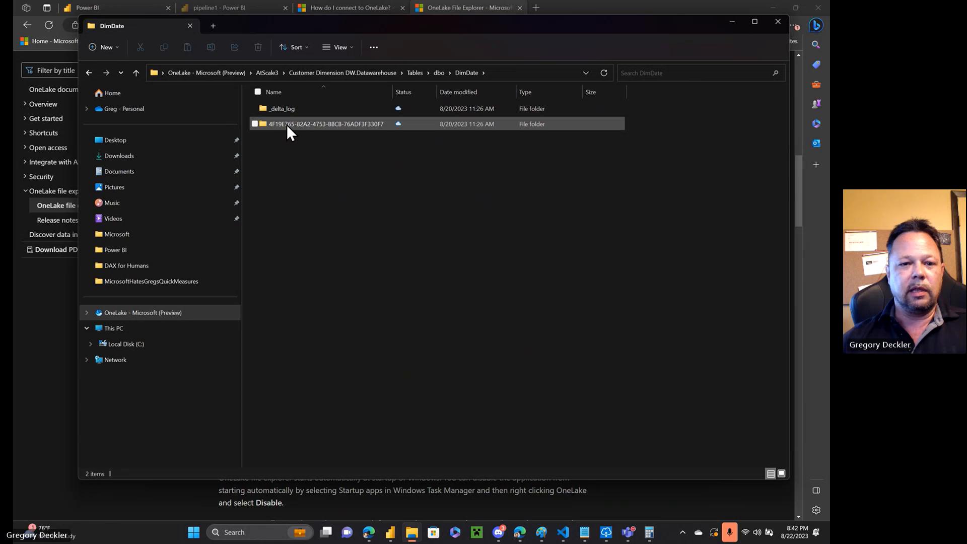
{"action": "double_click", "coordinate": [304, 124]}
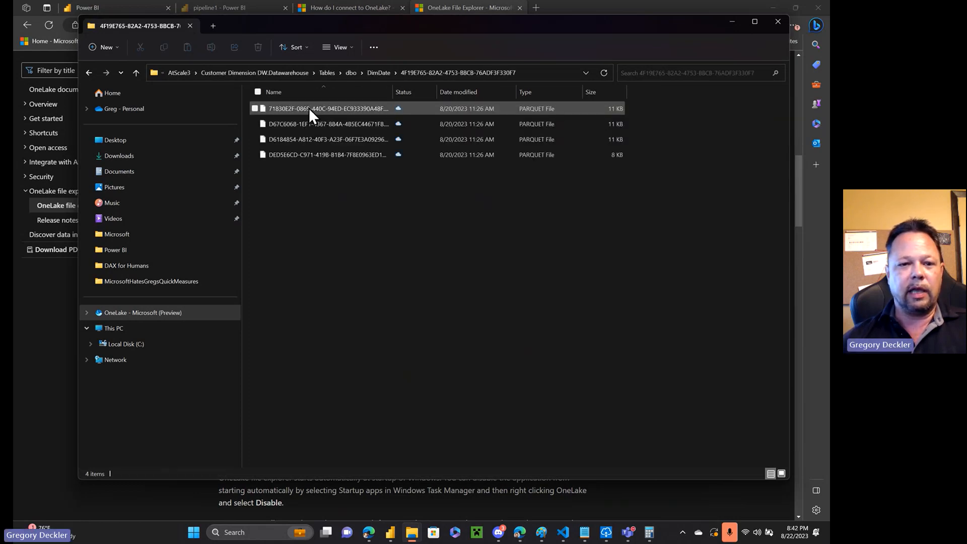
Step: Return to the dbo folder, and open the DimGeography table's parquet subfolder whose name starts with D6257E03-671A-4C14
{"action": "left_click", "coordinate": [379, 71]}
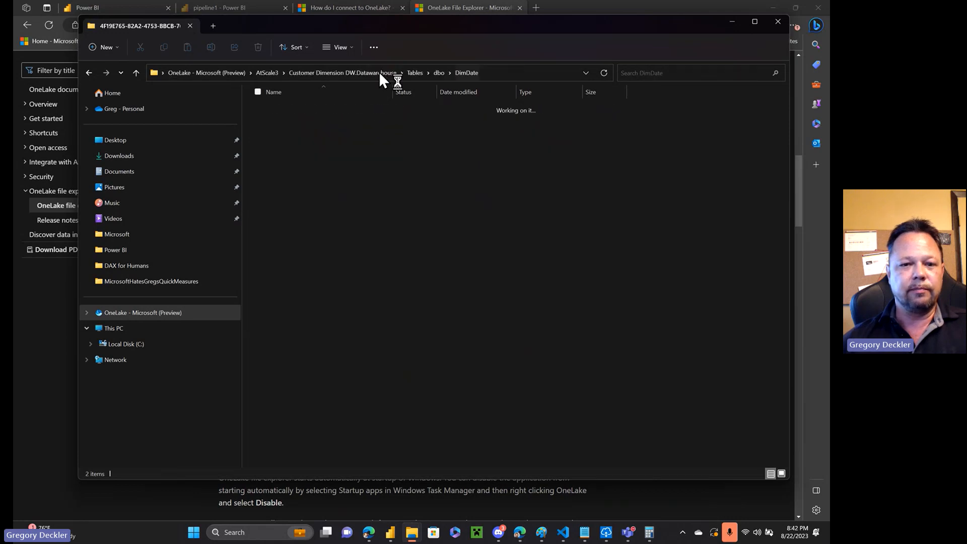
{"action": "left_click", "coordinate": [440, 74]}
{"action": "double_click", "coordinate": [310, 138]}
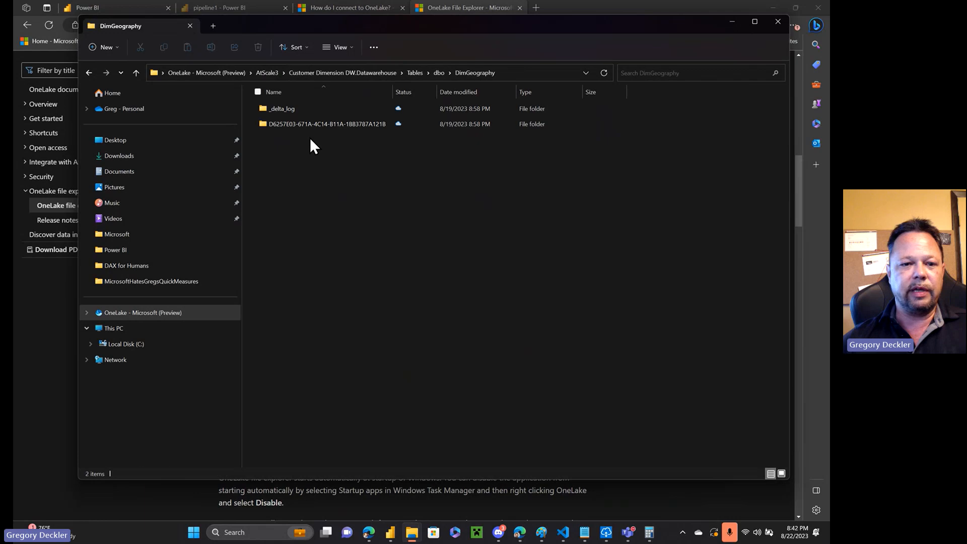
{"action": "left_click", "coordinate": [310, 121]}
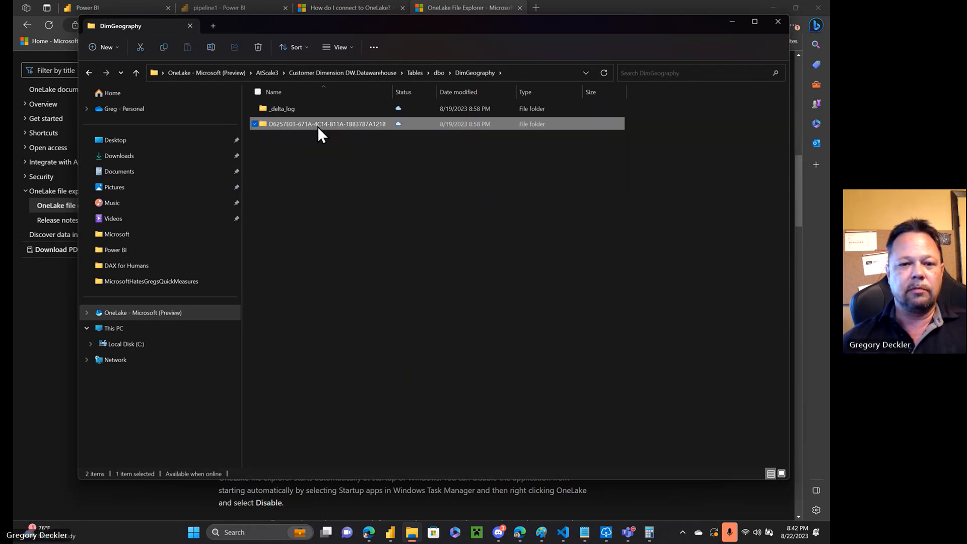
{"action": "double_click", "coordinate": [317, 126]}
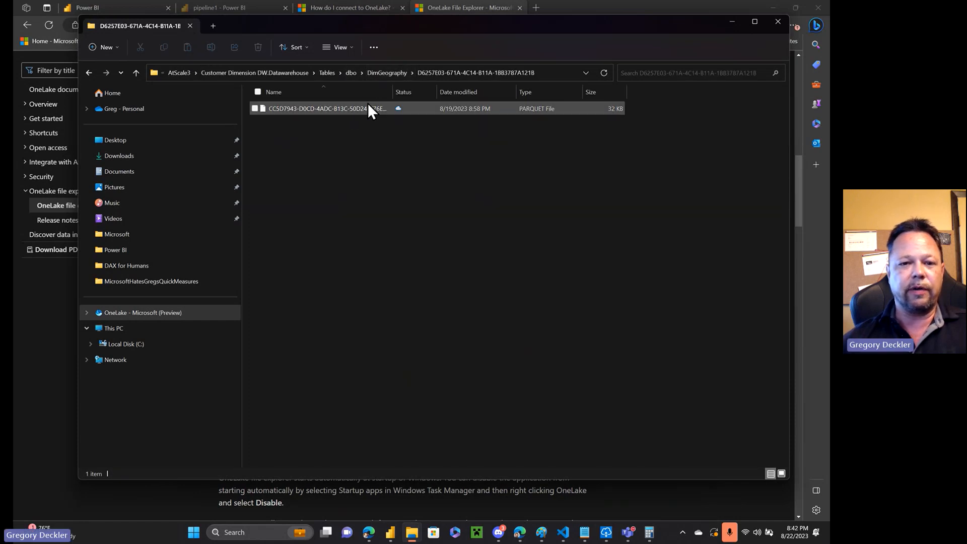
Step: Go back up to the warehouse folder, and browse WarehouseSystem through Internal and MF to the 6D6A6092-41EE-4D86-8E02-4CB927F7B357 subfolder
{"action": "left_click", "coordinate": [353, 73]}
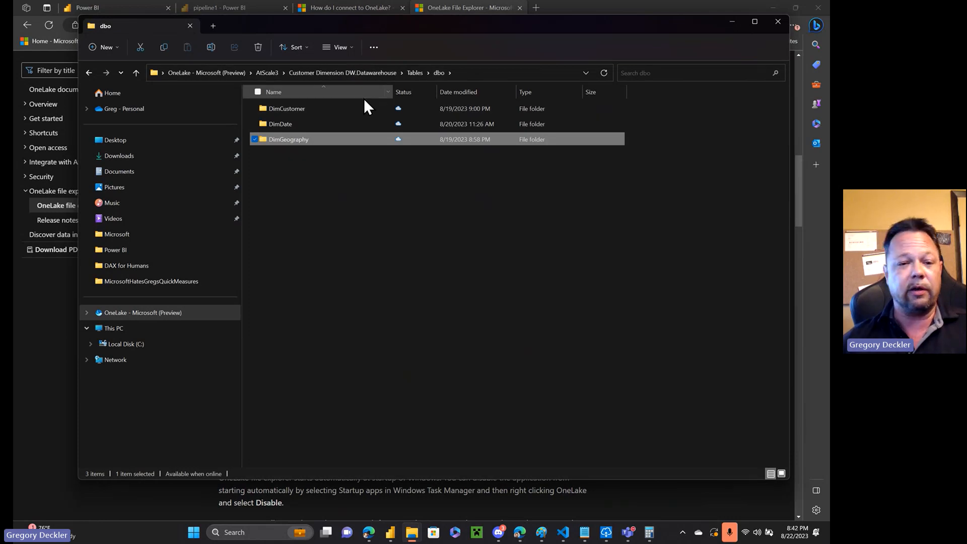
{"action": "left_click", "coordinate": [415, 75]}
{"action": "left_click", "coordinate": [393, 74]}
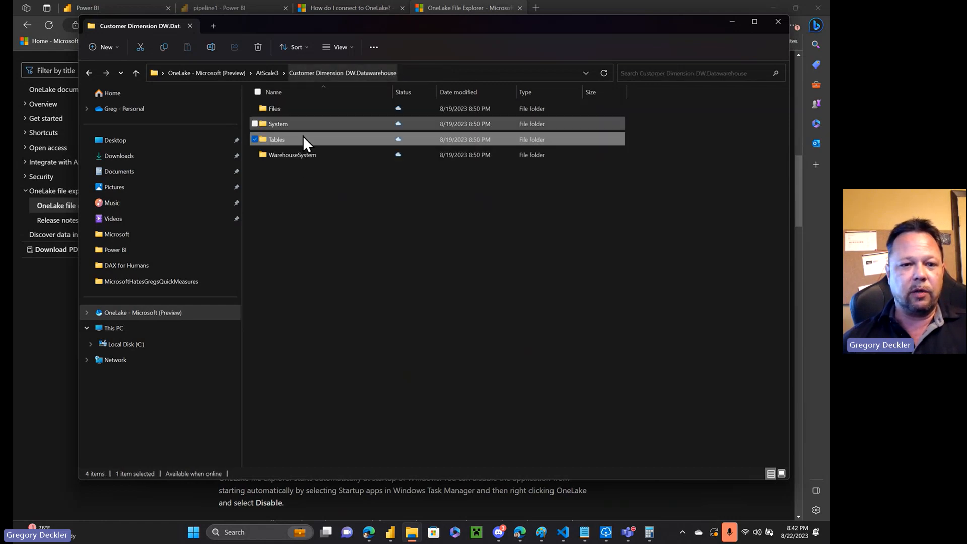
{"action": "double_click", "coordinate": [293, 158]}
{"action": "left_click", "coordinate": [288, 111]}
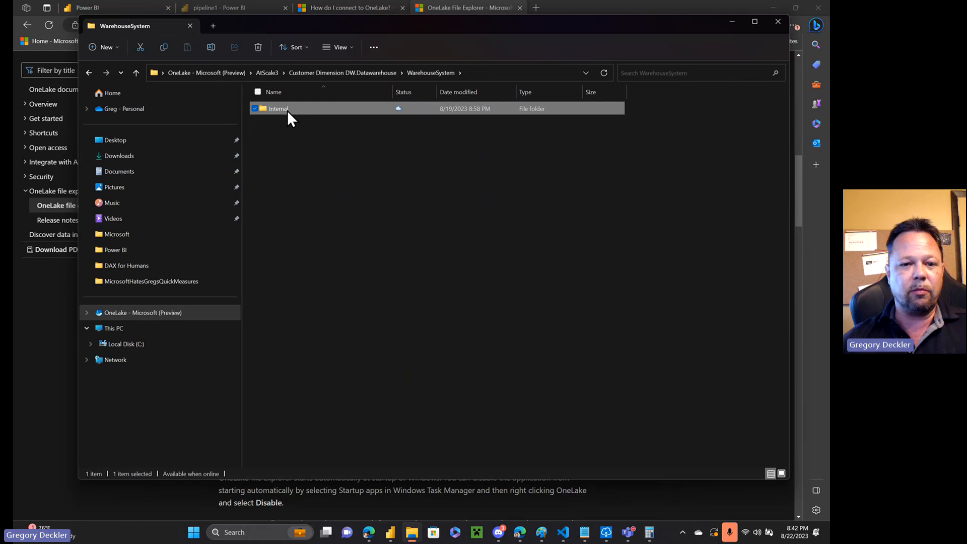
{"action": "double_click", "coordinate": [287, 110]}
{"action": "left_click", "coordinate": [287, 110]}
{"action": "double_click", "coordinate": [287, 110]}
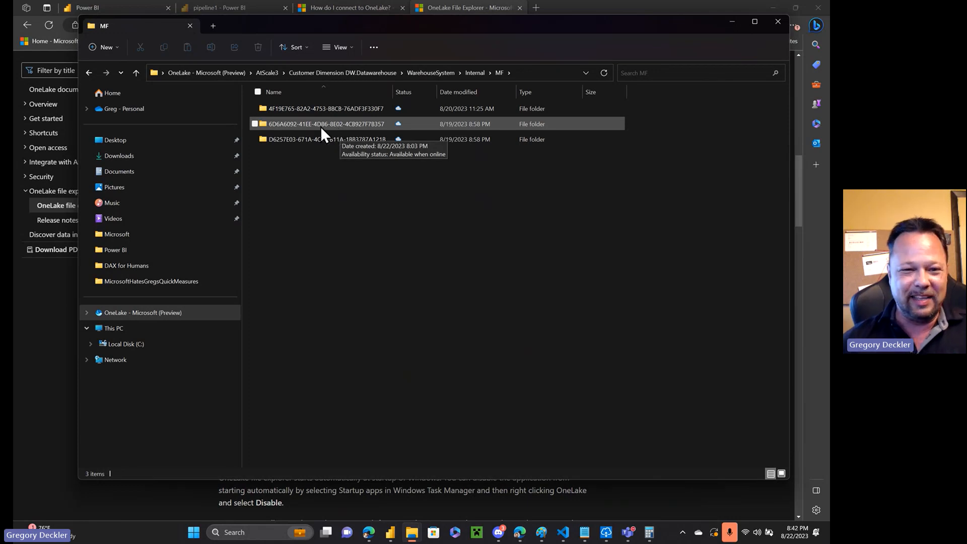
{"action": "double_click", "coordinate": [321, 126]}
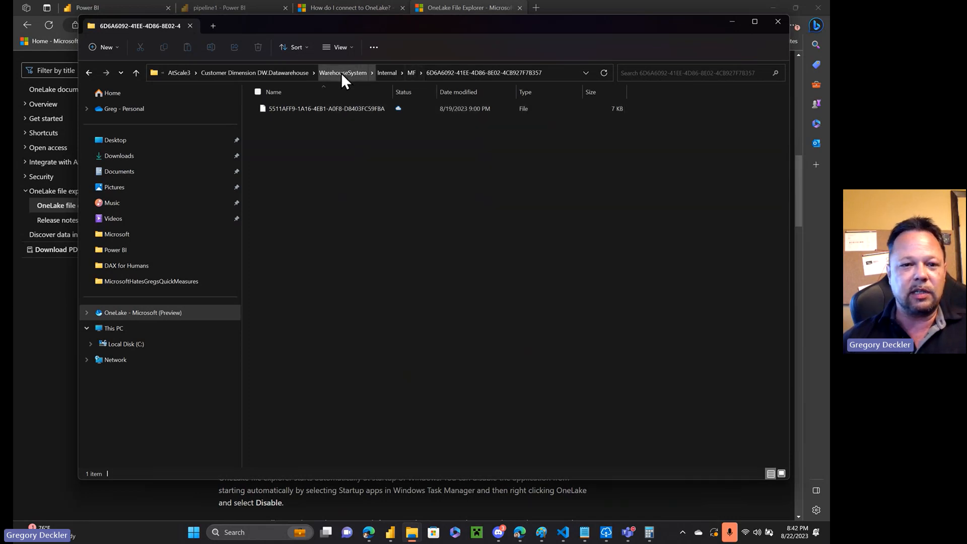
Step: Return through Customer Dimension DW.Datawarehouse to the AtScale3 workspace folder, and review its warehouse and lakehouse folders
{"action": "left_click", "coordinate": [297, 74]}
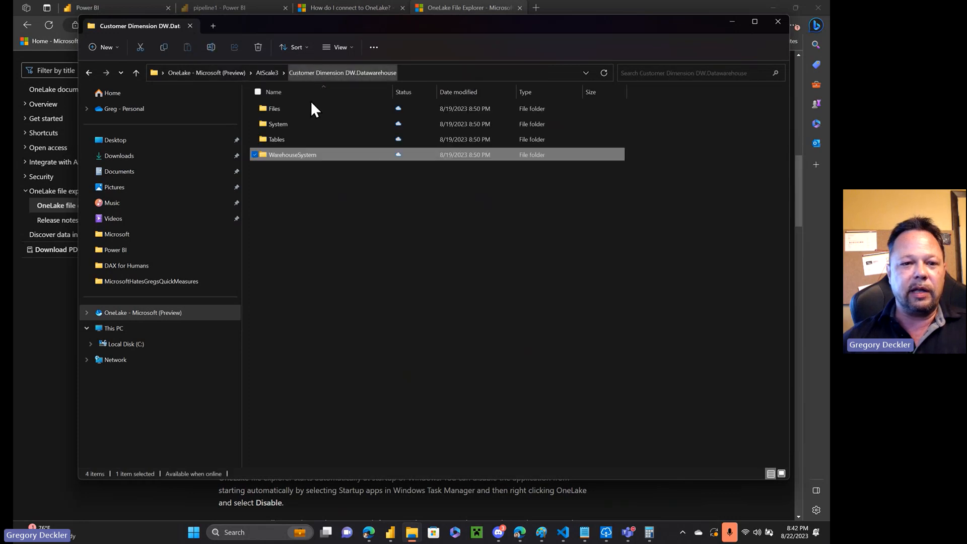
{"action": "left_click", "coordinate": [268, 73]}
{"action": "mouse_move", "coordinate": [337, 153]}
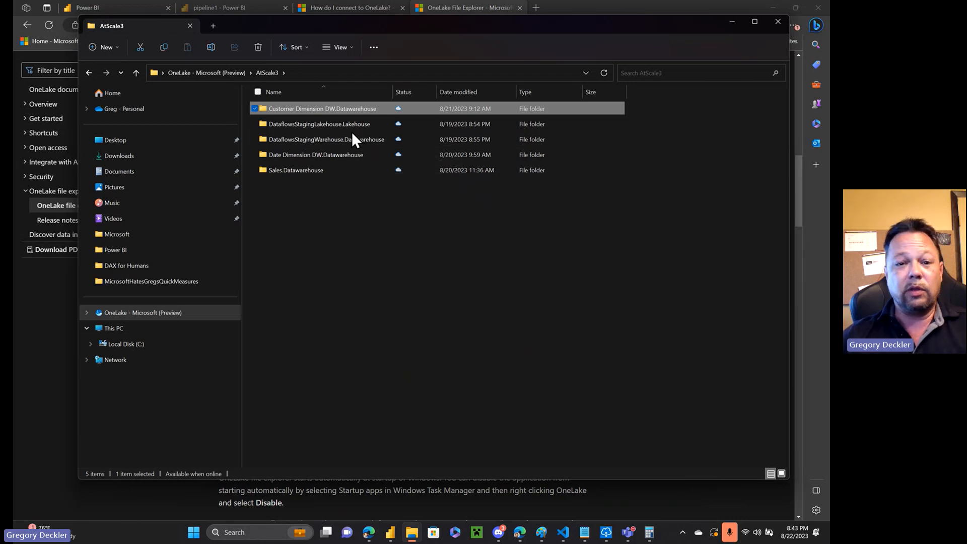
{"action": "mouse_move", "coordinate": [381, 173]}
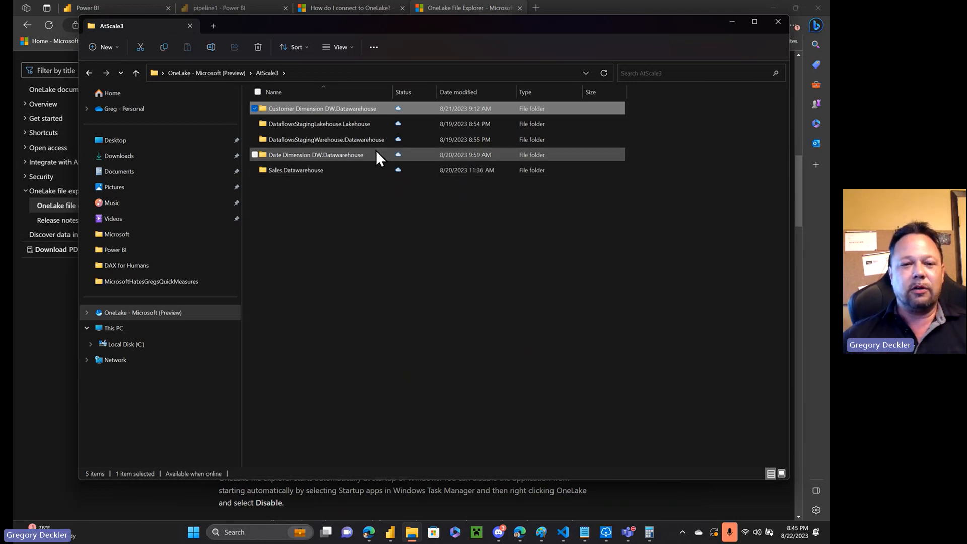
{"action": "mouse_move", "coordinate": [376, 150]}
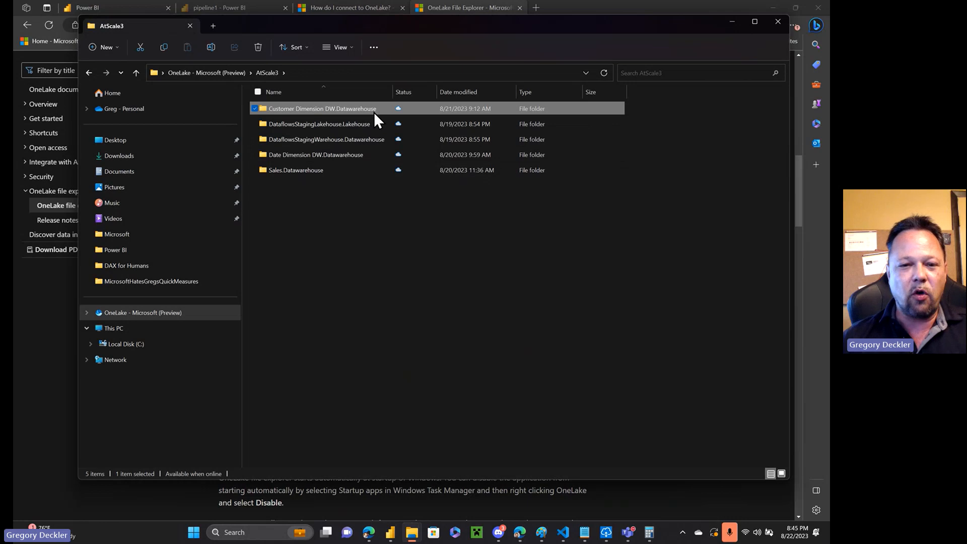
Step: Switch to the Customer Dimension DW warehouse in Power BI, and review the DimCustomer table's properties, including its URL and ABFS path
{"action": "left_click", "coordinate": [132, 5]}
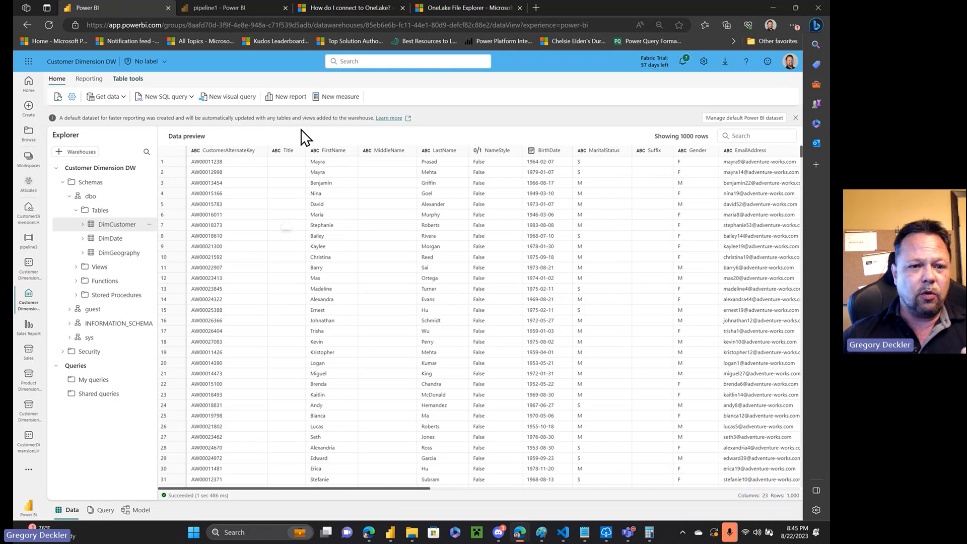
{"action": "left_click_drag", "start_coordinate": [123, 225], "coordinate": [158, 231]}
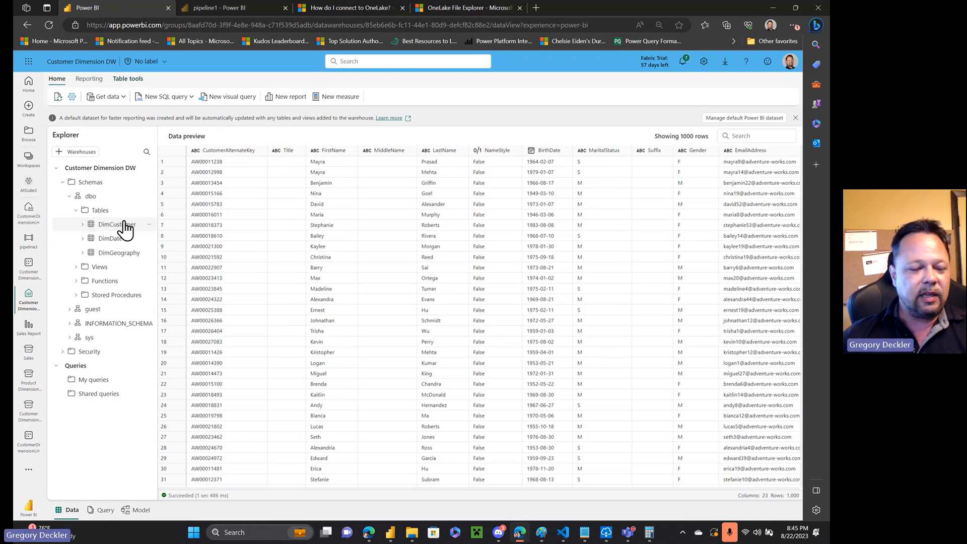
{"action": "left_click", "coordinate": [149, 224]}
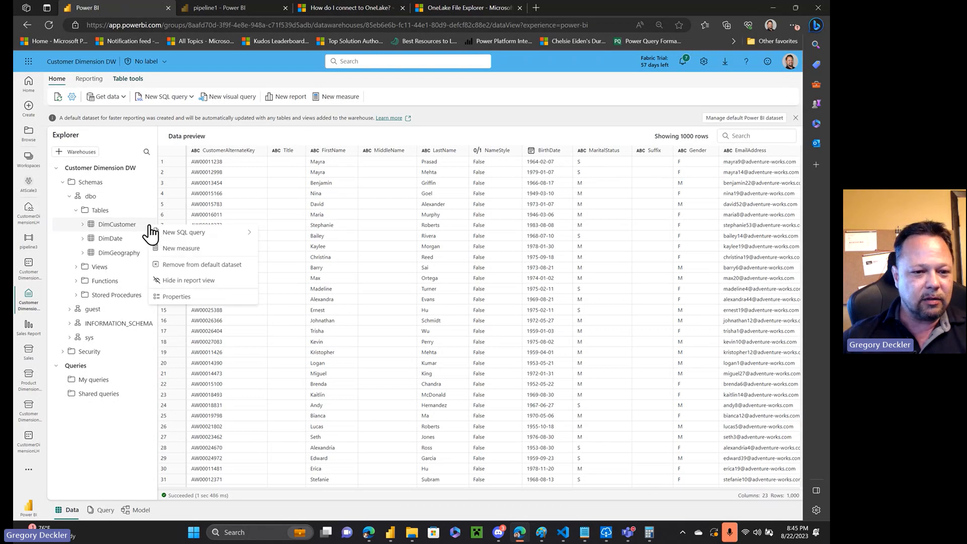
{"action": "left_click", "coordinate": [177, 297]}
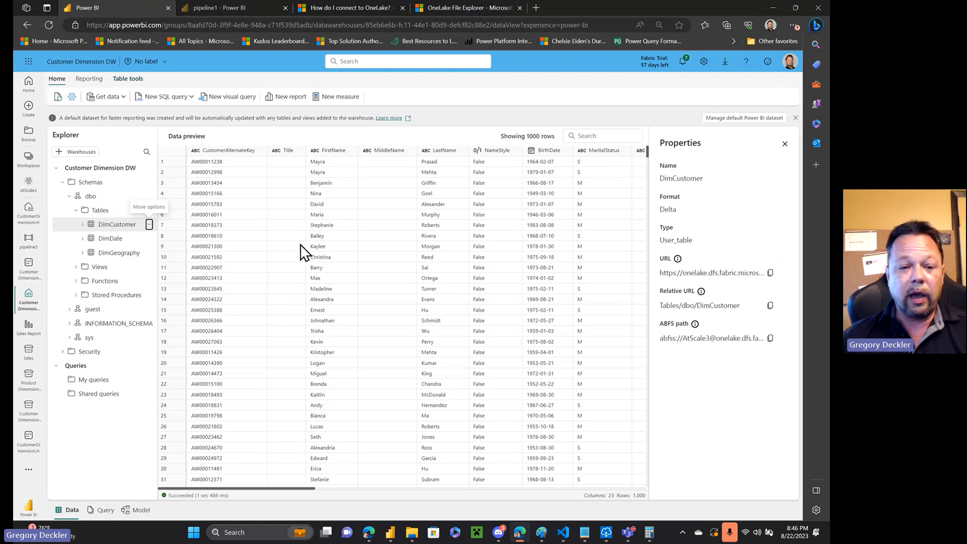
{"action": "left_click", "coordinate": [785, 145]}
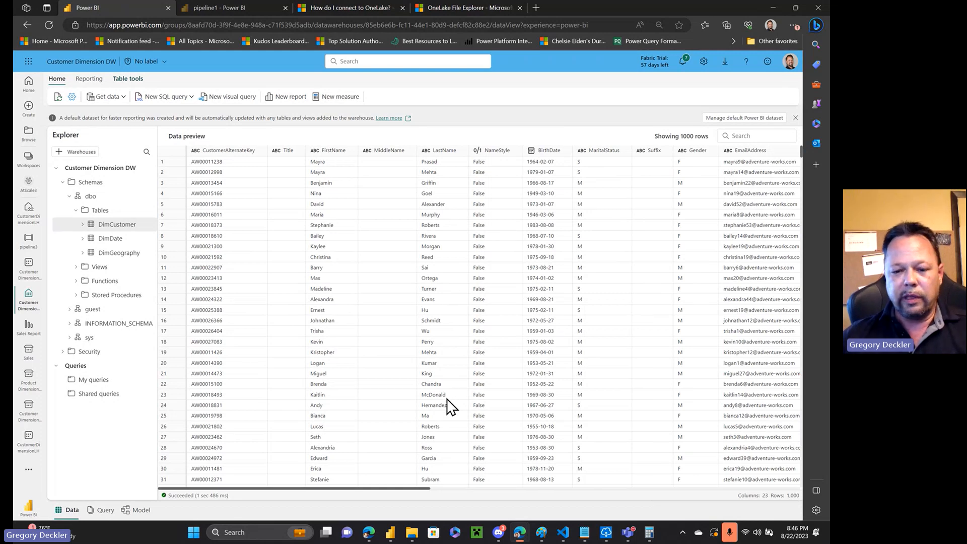
Step: Switch to the Power Query Editor window of the Fabric Hot Mess report in Power BI Desktop, and display Query1
{"action": "mouse_move", "coordinate": [398, 535]}
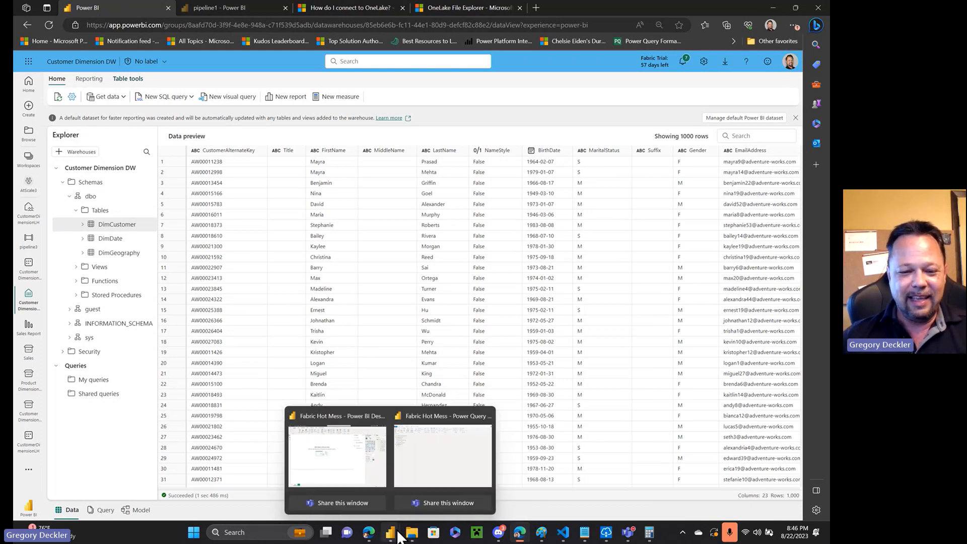
{"action": "left_click", "coordinate": [363, 446]}
{"action": "mouse_move", "coordinate": [390, 532]}
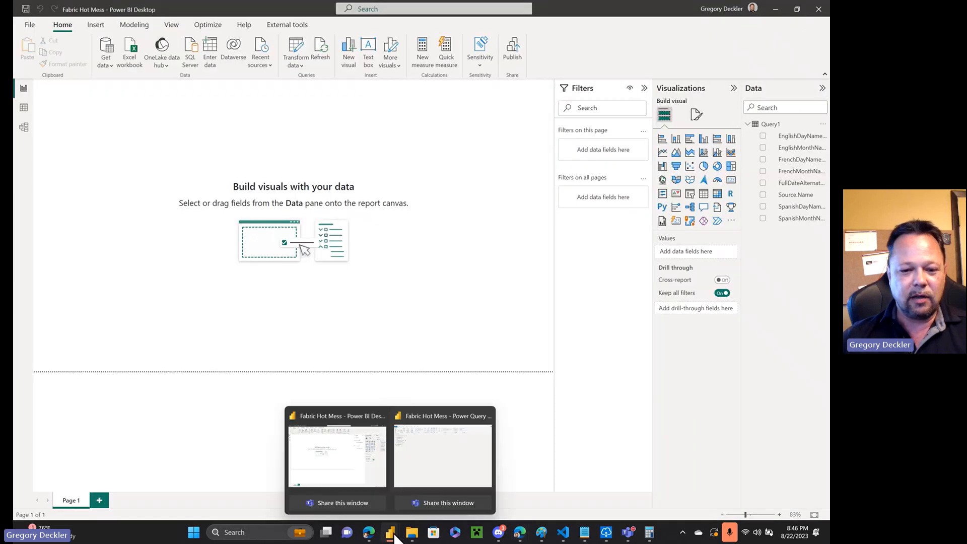
{"action": "left_click", "coordinate": [451, 444]}
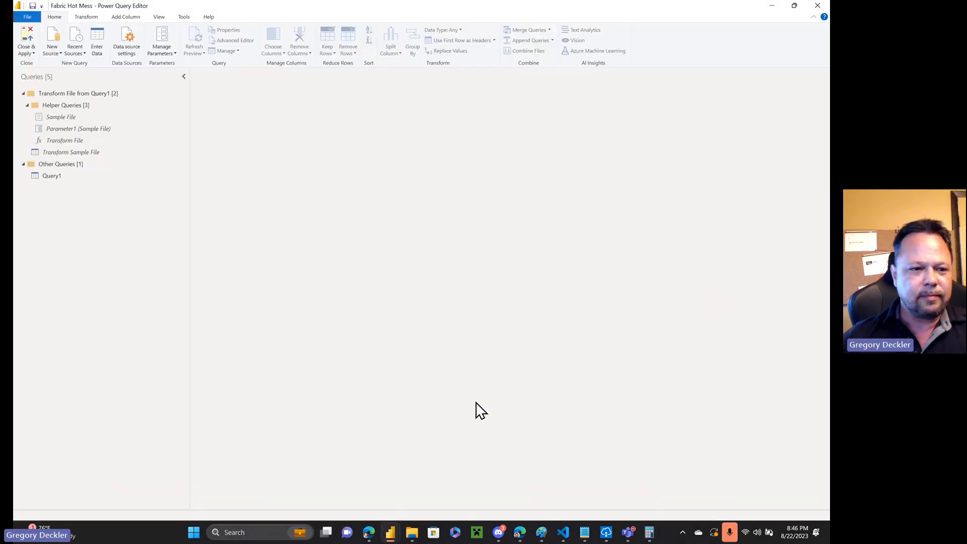
{"action": "left_click", "coordinate": [63, 176]}
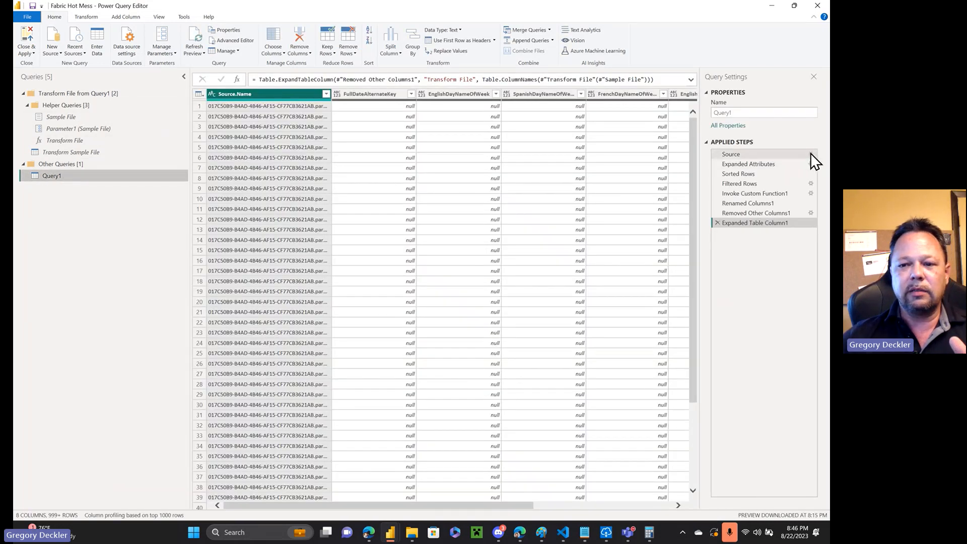
Step: Examine the Azure Data Lake Storage Gen2 URL in the settings of Query1's Source step, leaving them unchanged
{"action": "left_click", "coordinate": [811, 155]}
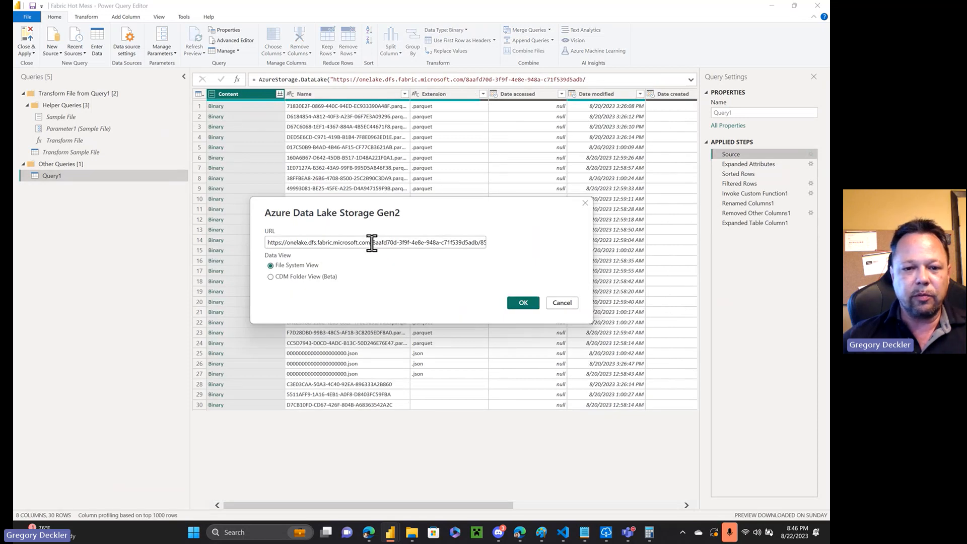
{"action": "left_click_drag", "start_coordinate": [372, 243], "coordinate": [475, 241]}
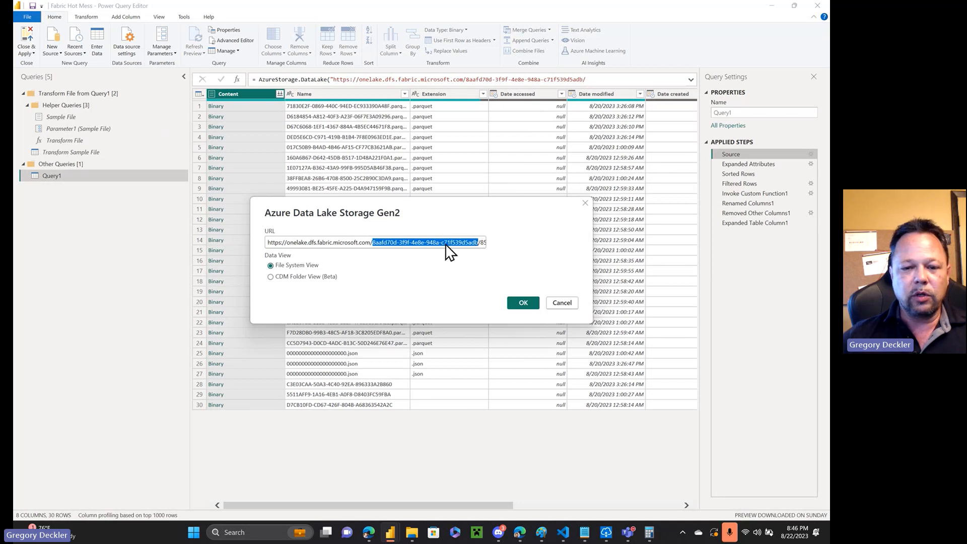
{"action": "left_click", "coordinate": [458, 242]}
{"action": "key", "text": "End"}
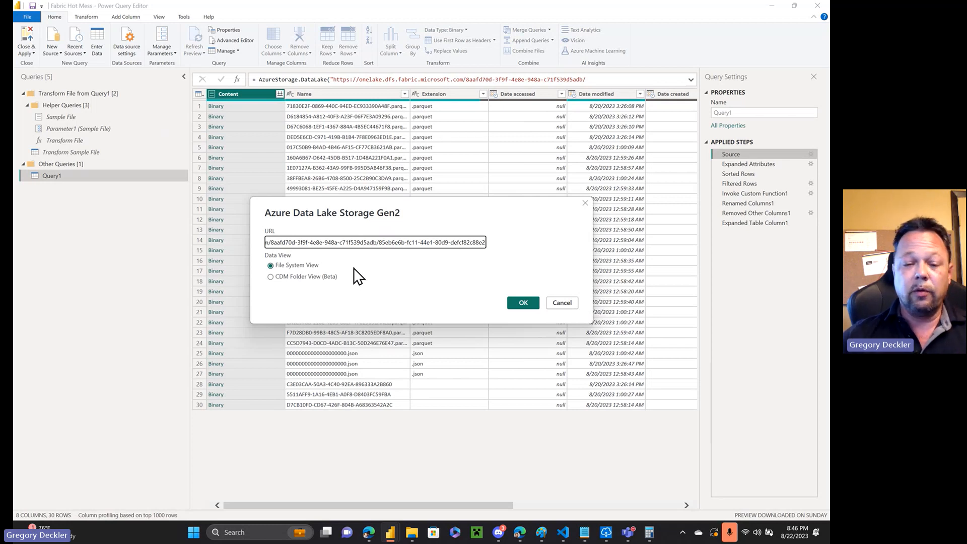
{"action": "left_click", "coordinate": [560, 305]}
Step: Review Query1's Expanded Attributes, Sorted Rows and Filtered Rows steps, including the expanded attribute columns
{"action": "left_click", "coordinate": [745, 167]}
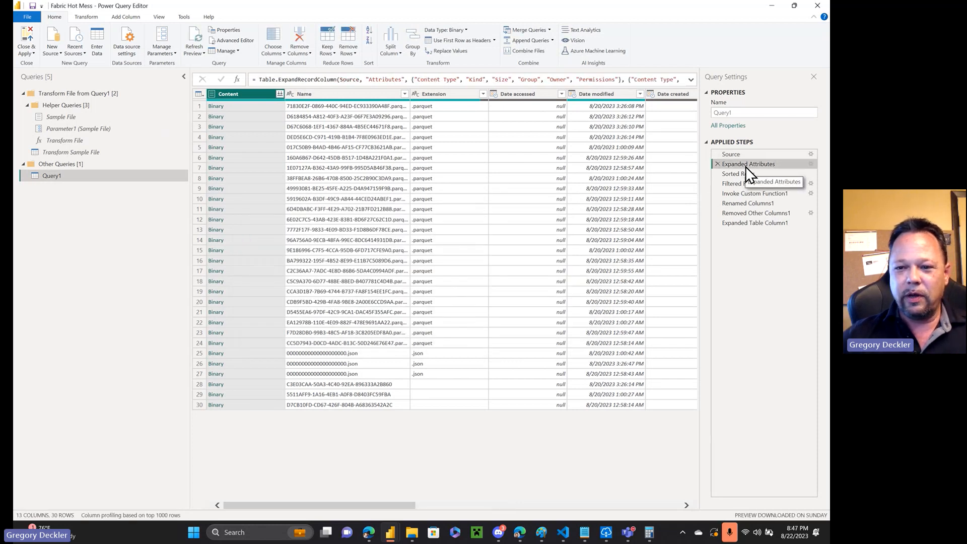
{"action": "left_click_drag", "start_coordinate": [391, 509], "coordinate": [620, 515]}
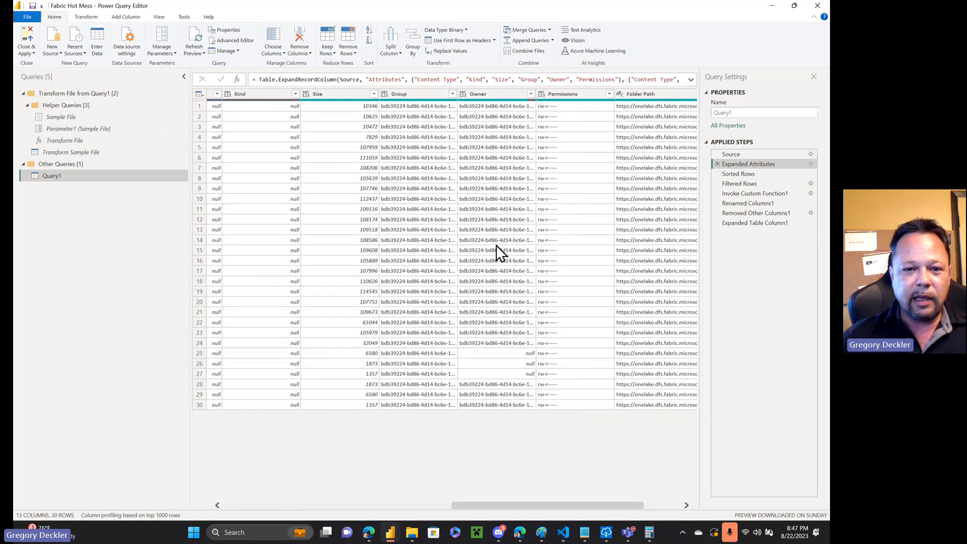
{"action": "left_click", "coordinate": [737, 174]}
{"action": "left_click", "coordinate": [739, 181]}
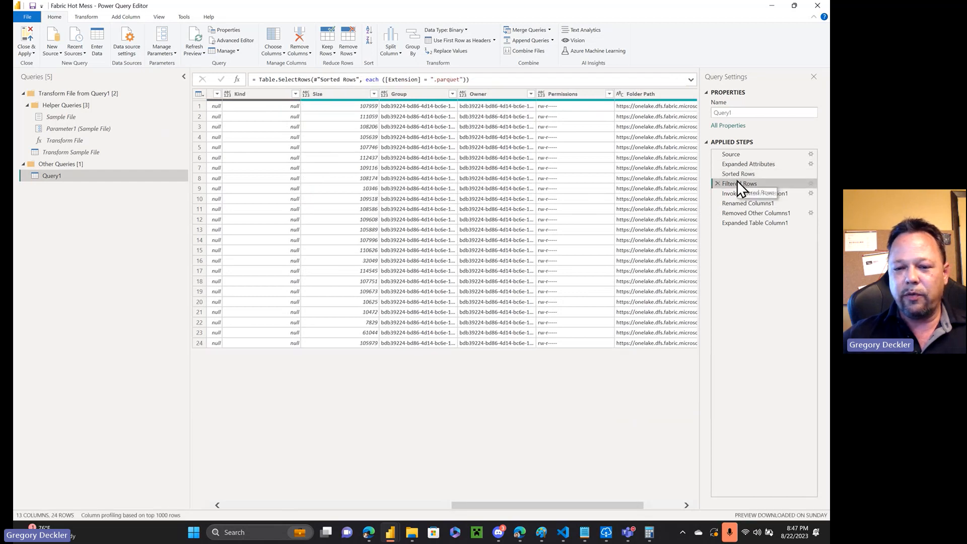
Step: Return to Query1's Source step, and examine the file list from the Folder Path column back to the Content column
{"action": "left_click", "coordinate": [736, 156]}
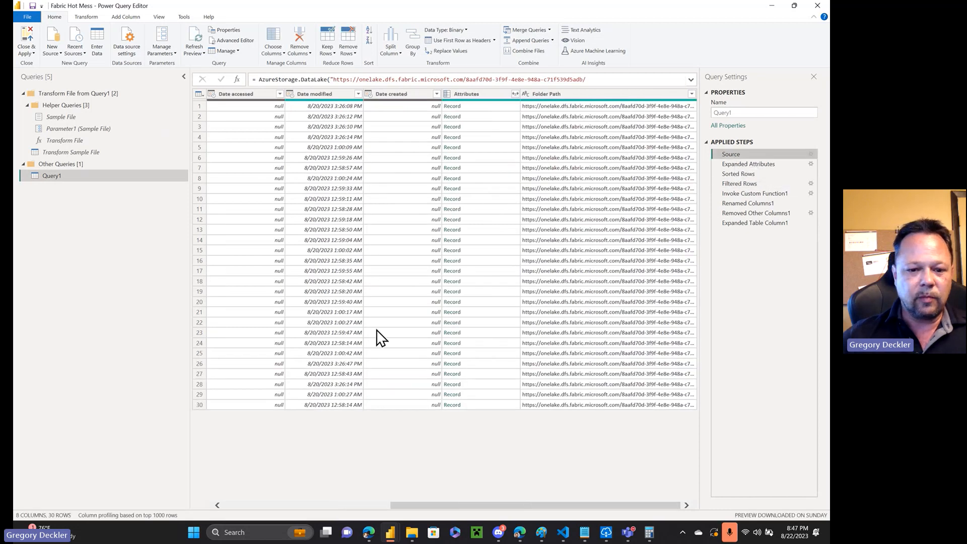
{"action": "left_click_drag", "start_coordinate": [403, 506], "coordinate": [242, 505]}
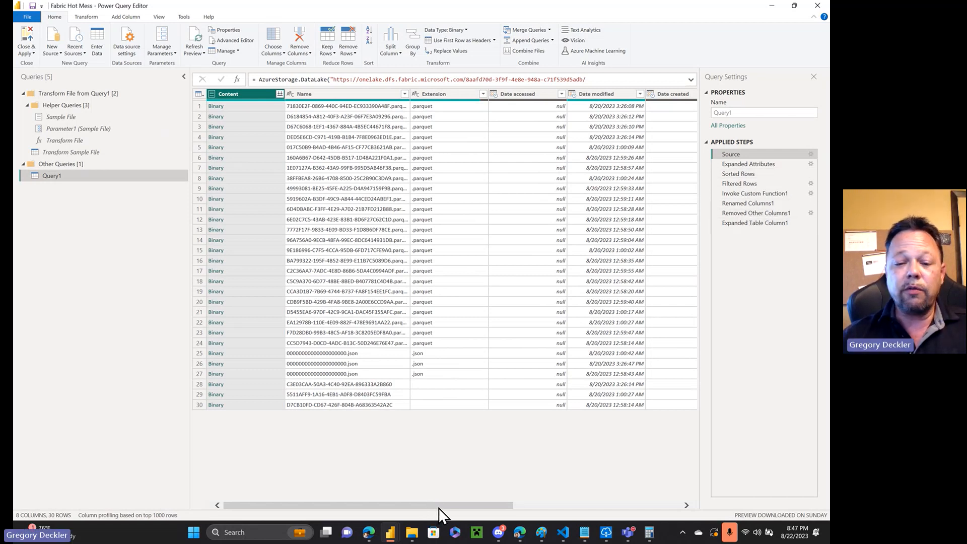
{"action": "left_click_drag", "start_coordinate": [439, 508], "coordinate": [398, 518]}
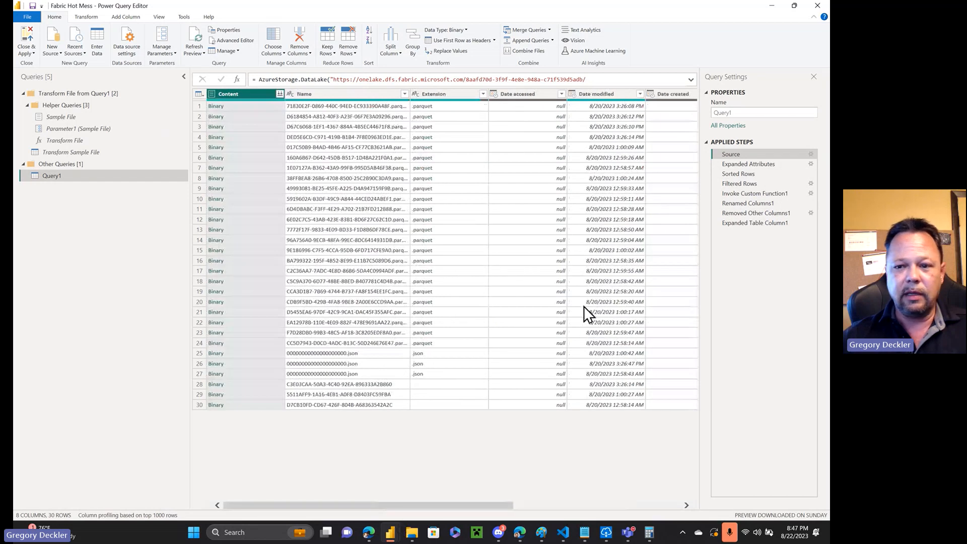
Step: Compare Query1's Filtered Rows step with its Expanded Table Column1 step, and inspect the date name columns of the combined table
{"action": "left_click", "coordinate": [730, 187]}
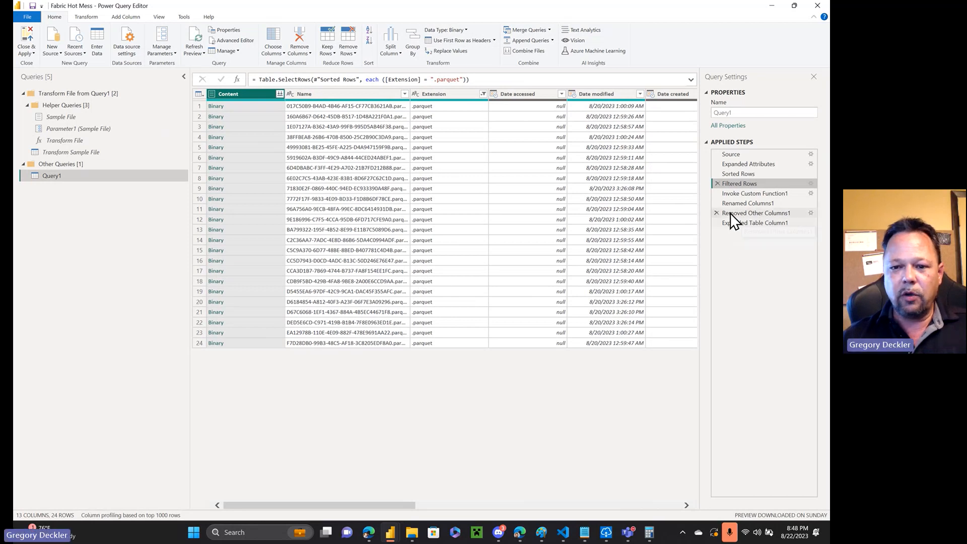
{"action": "left_click_drag", "start_coordinate": [383, 504], "coordinate": [660, 507]}
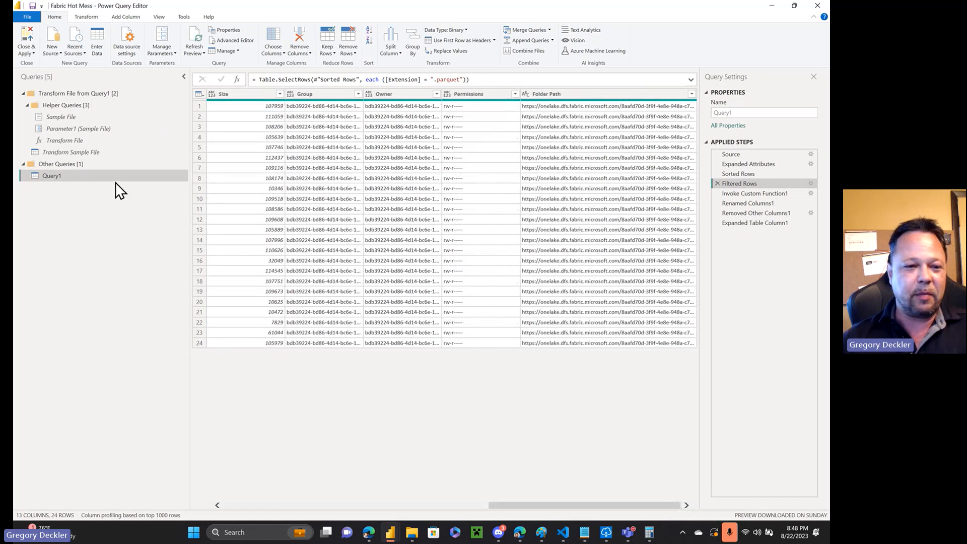
{"action": "left_click", "coordinate": [748, 224]}
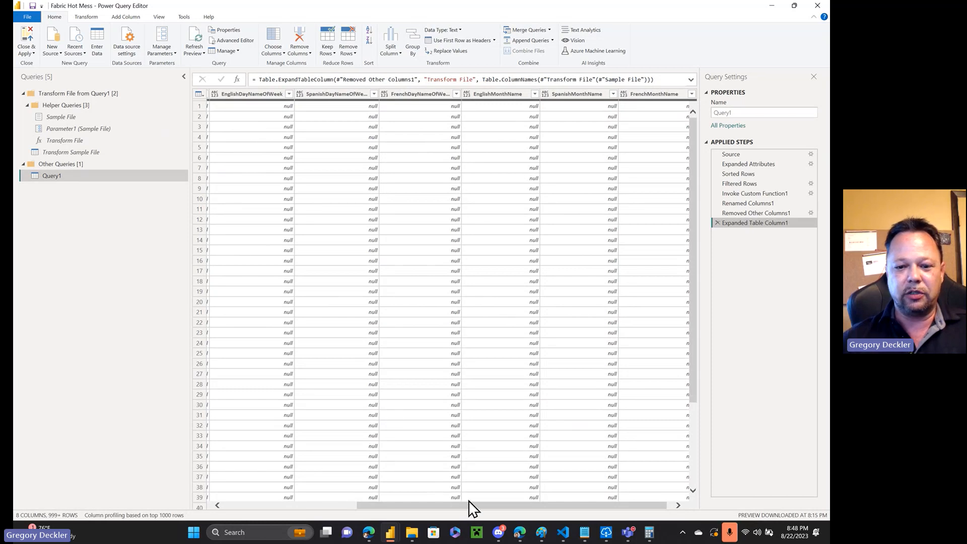
{"action": "left_click_drag", "start_coordinate": [475, 504], "coordinate": [497, 516]}
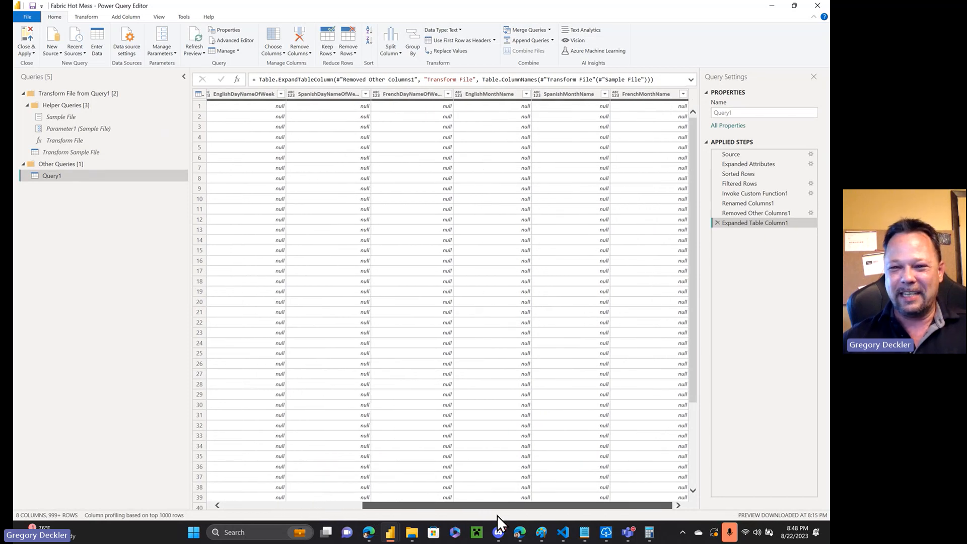
Step: Review the Parameter1 and Sample File helper queries, and return to the start of Query1's combined table
{"action": "left_click", "coordinate": [67, 127]}
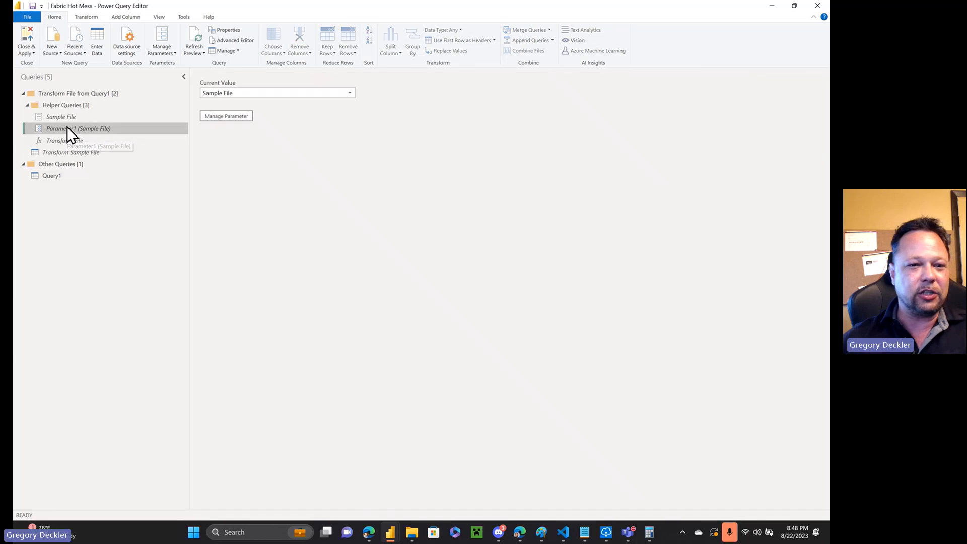
{"action": "left_click", "coordinate": [64, 117]}
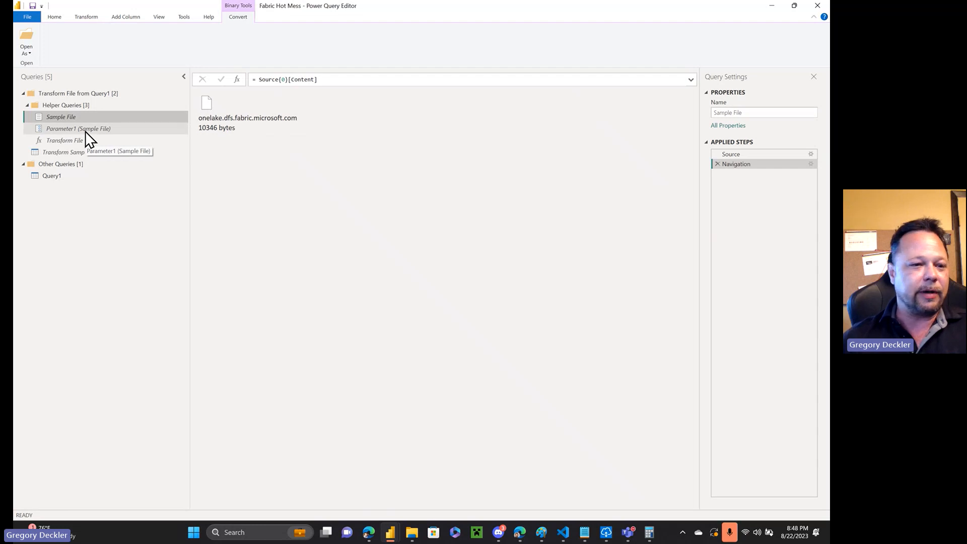
{"action": "left_click", "coordinate": [47, 179]}
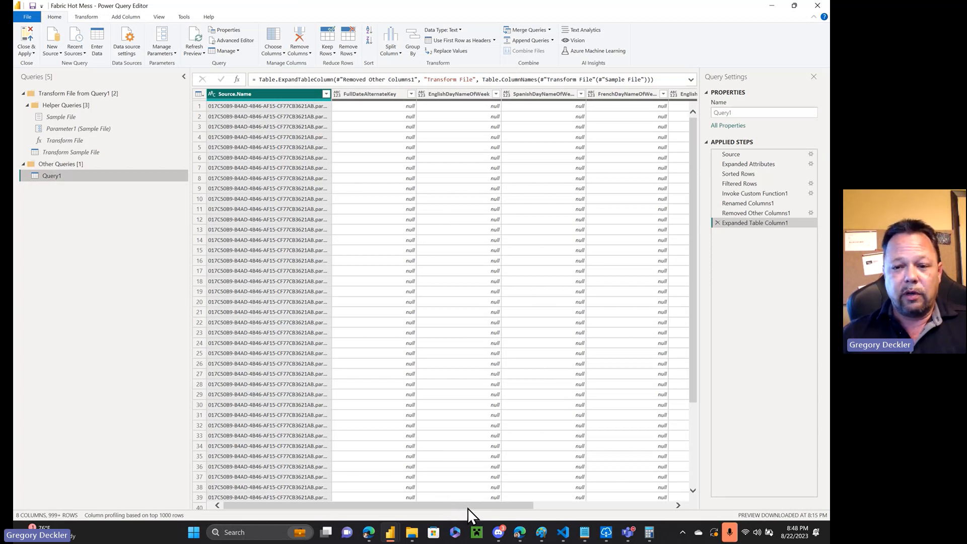
{"action": "left_click_drag", "start_coordinate": [468, 507], "coordinate": [437, 519]}
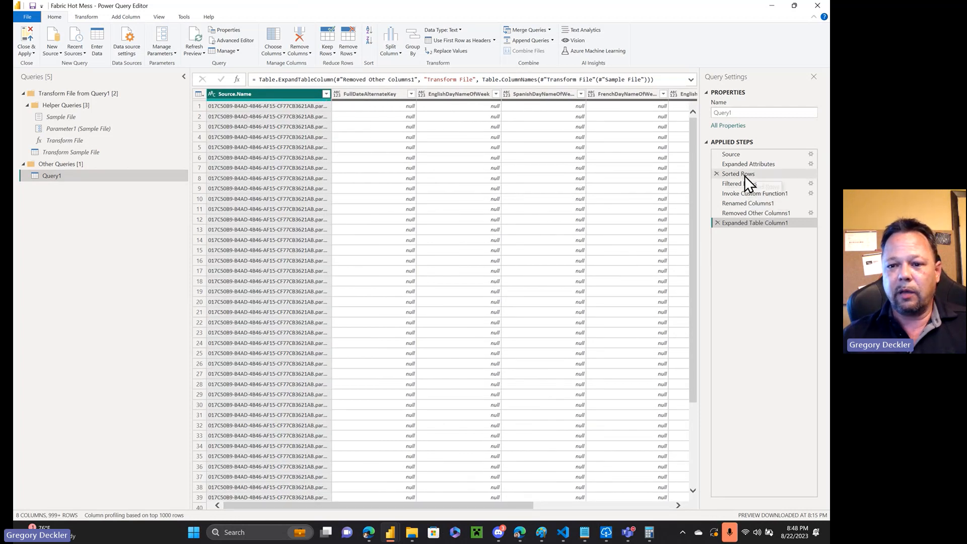
Step: Compare the full Folder Path values of individual parquet files in Query1's Filtered Rows step
{"action": "left_click", "coordinate": [735, 184]}
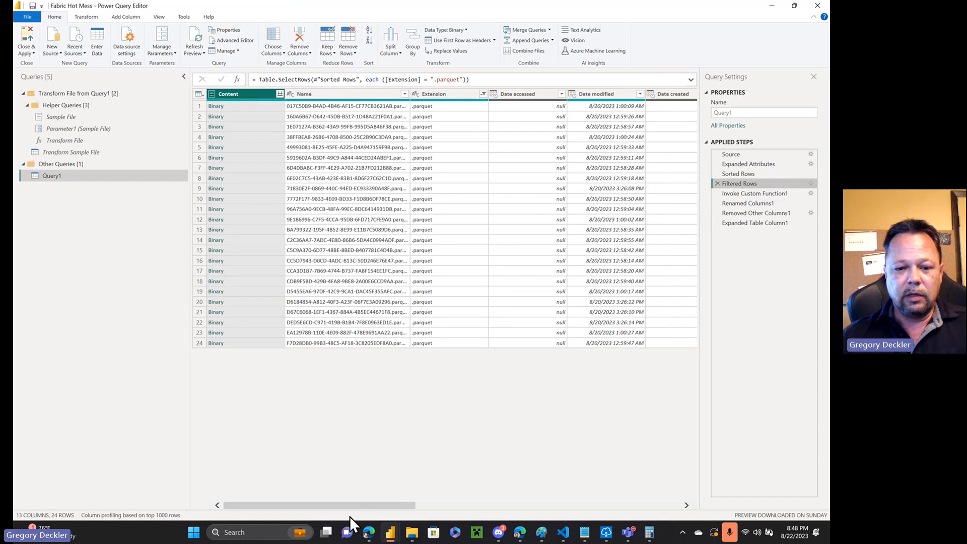
{"action": "left_click_drag", "start_coordinate": [355, 508], "coordinate": [642, 516]}
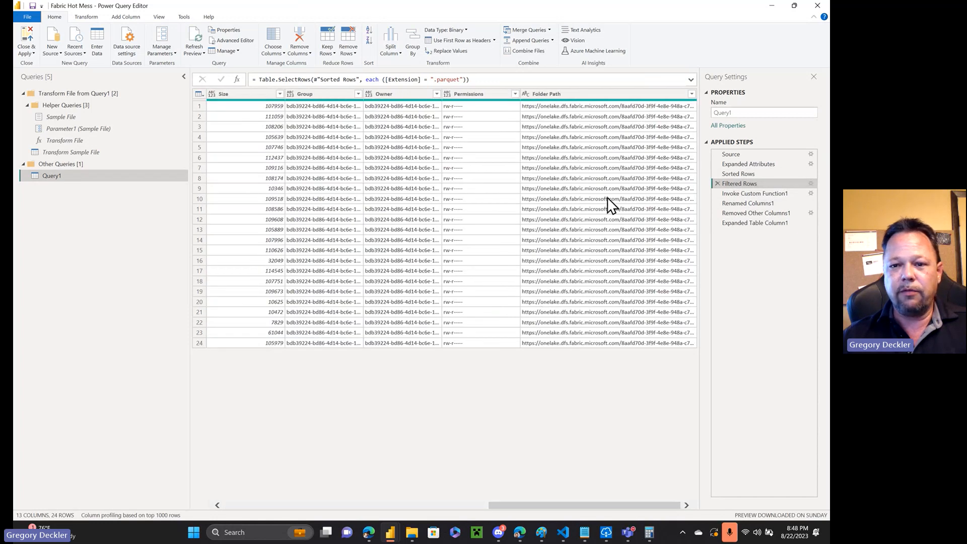
{"action": "left_click", "coordinate": [606, 108]}
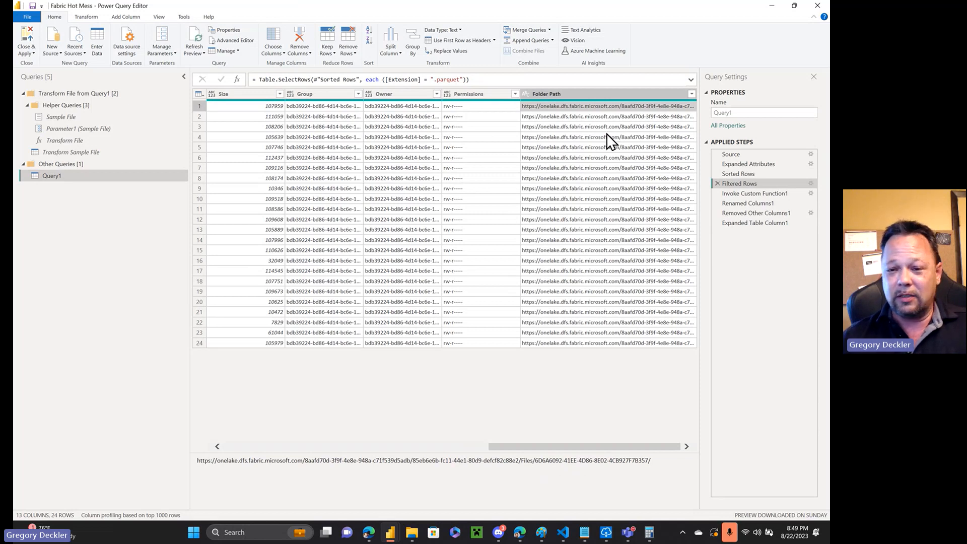
{"action": "left_click", "coordinate": [580, 293]}
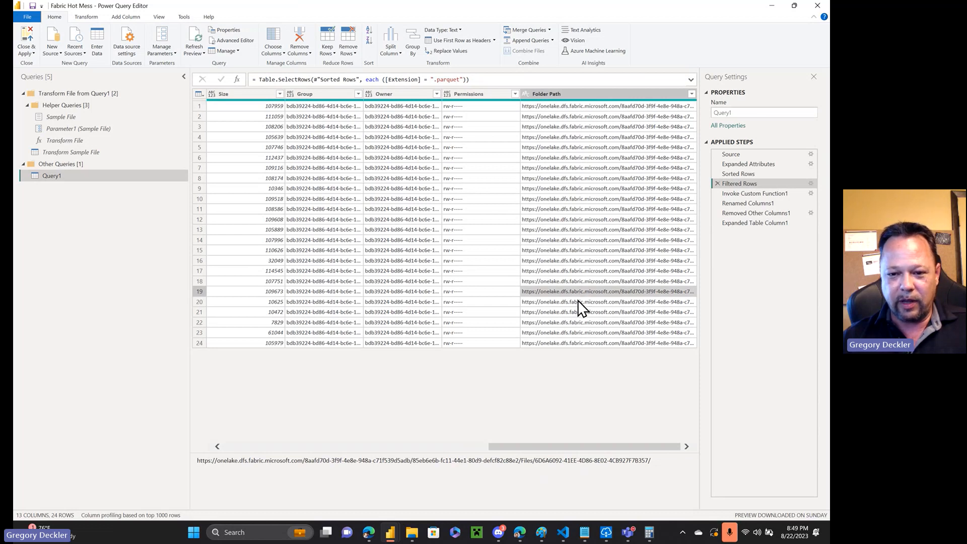
{"action": "left_click", "coordinate": [579, 302]}
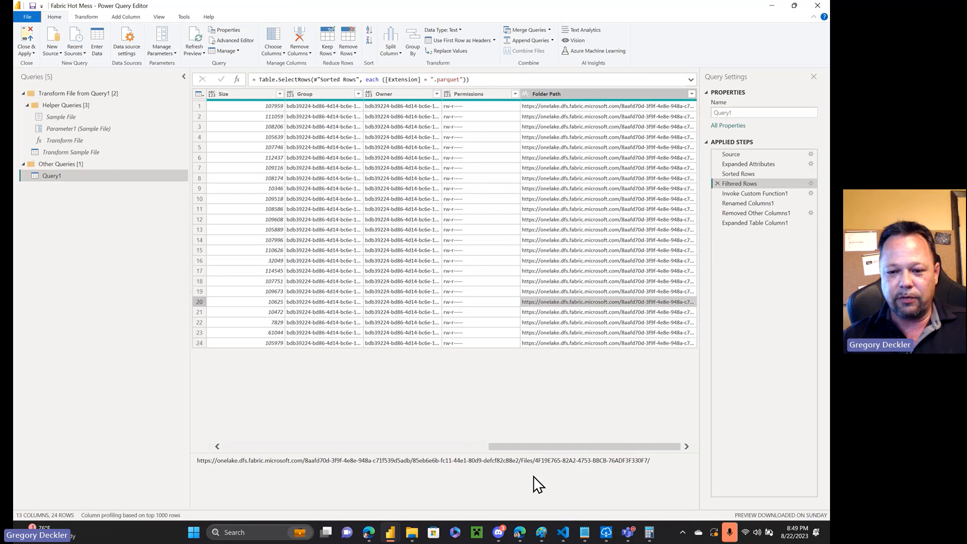
{"action": "left_click", "coordinate": [574, 312]}
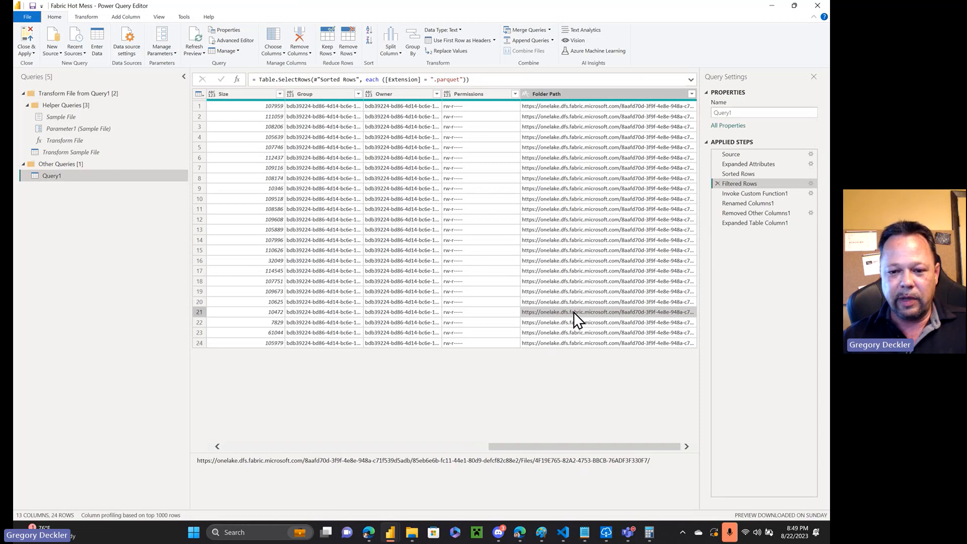
{"action": "left_click", "coordinate": [577, 332]}
{"action": "left_click", "coordinate": [577, 343]}
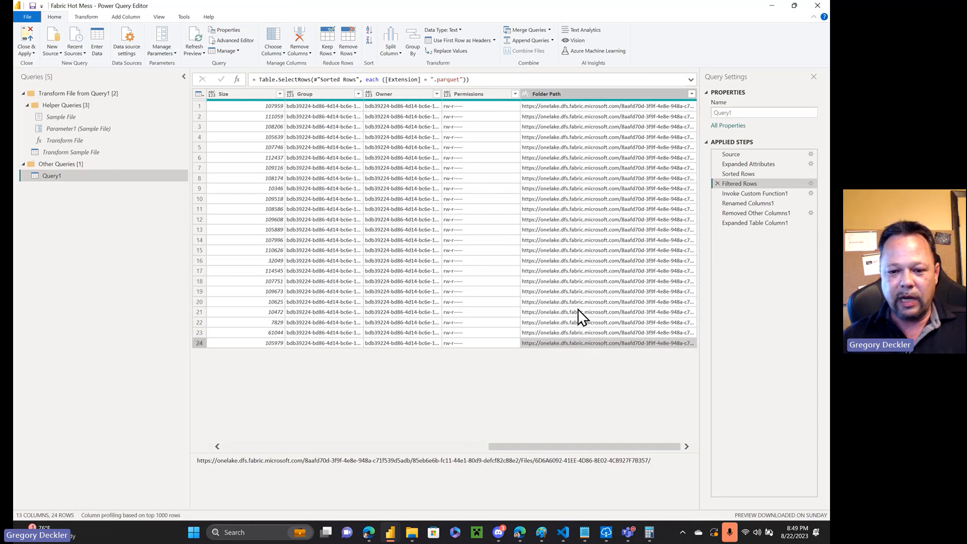
{"action": "left_click", "coordinate": [578, 292]}
{"action": "left_click", "coordinate": [584, 272]}
{"action": "left_click", "coordinate": [585, 250]}
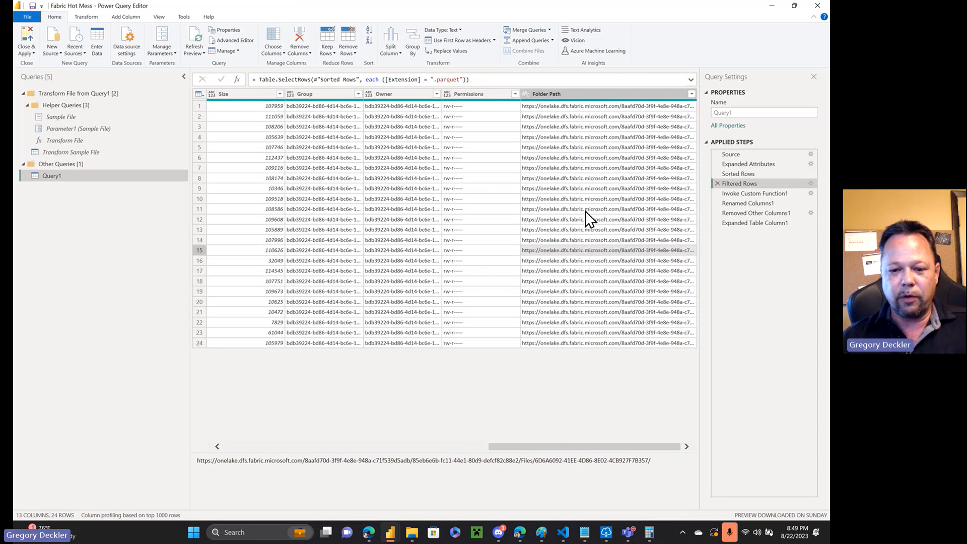
{"action": "left_click", "coordinate": [585, 199]}
{"action": "left_click", "coordinate": [583, 178]}
{"action": "left_click", "coordinate": [585, 168]}
{"action": "left_click", "coordinate": [583, 147]}
{"action": "left_click", "coordinate": [581, 157]}
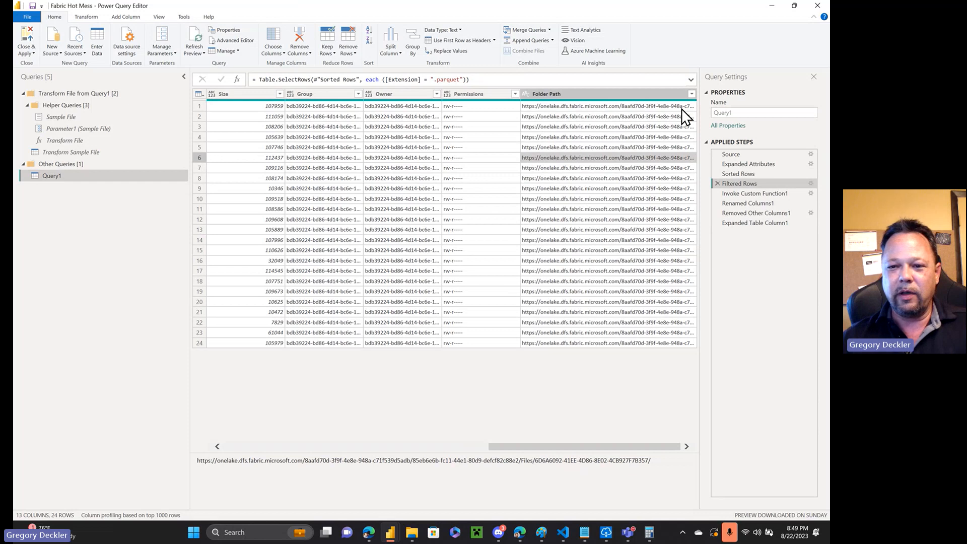
Step: Examine the distinct folder paths in the Folder Path column's filter list, and leave the filter unchanged
{"action": "left_click", "coordinate": [692, 95]}
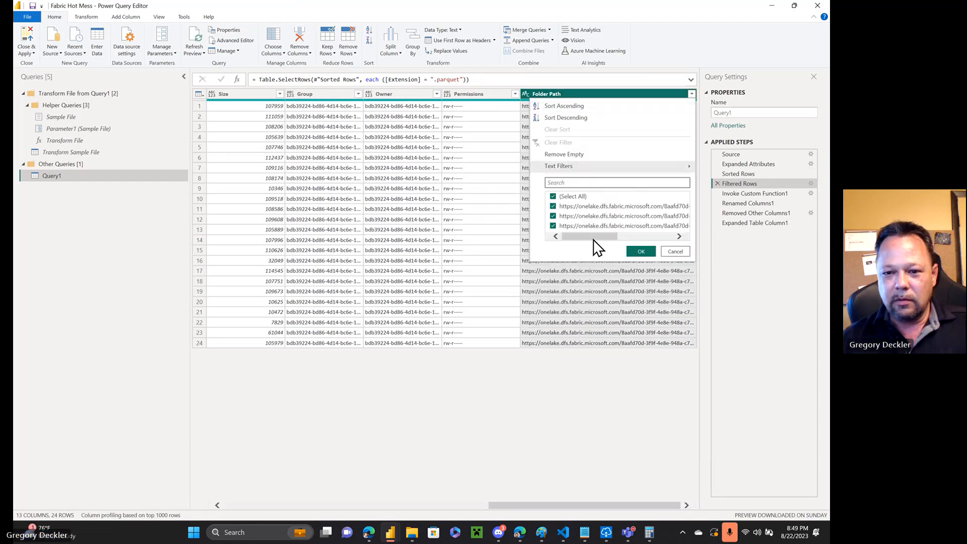
{"action": "left_click_drag", "start_coordinate": [593, 240], "coordinate": [647, 237]}
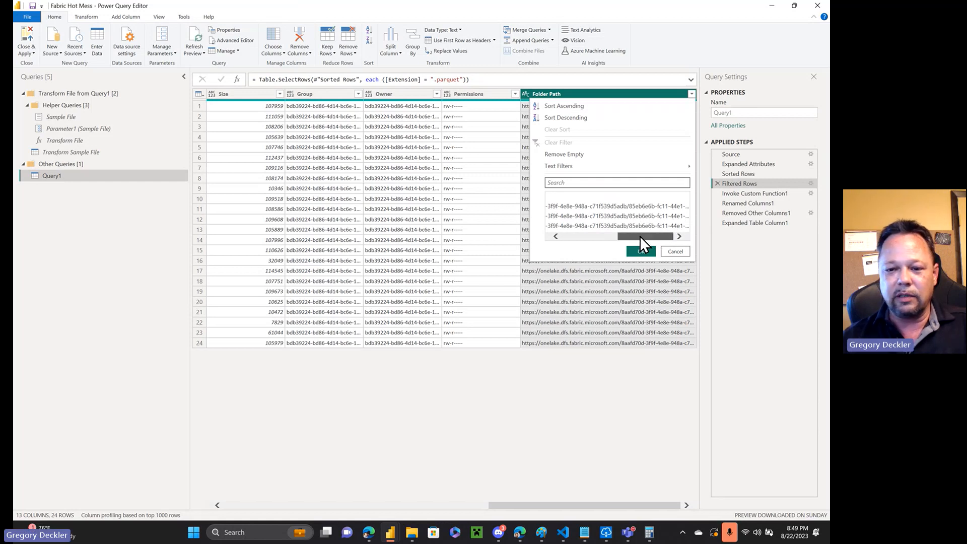
{"action": "left_click_drag", "start_coordinate": [640, 237], "coordinate": [586, 240]}
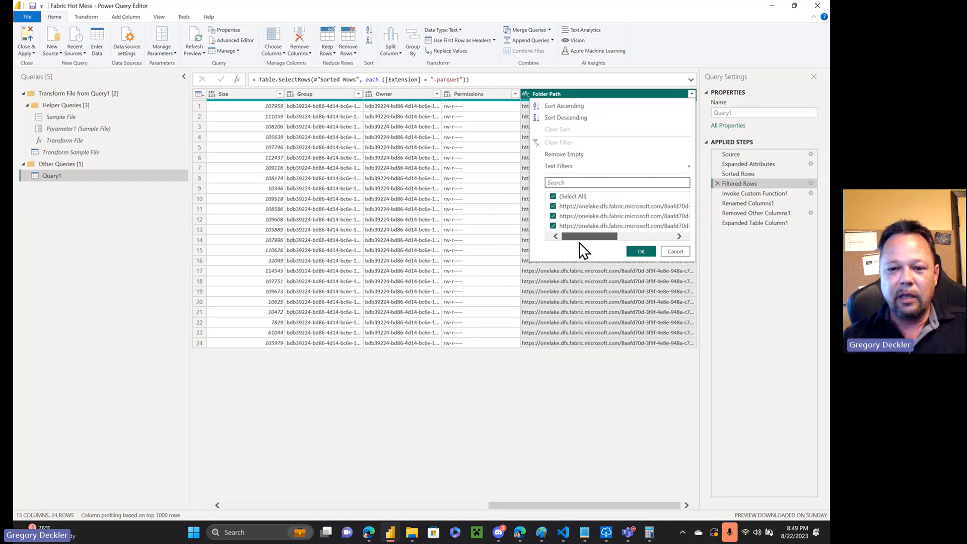
{"action": "left_click", "coordinate": [679, 252]}
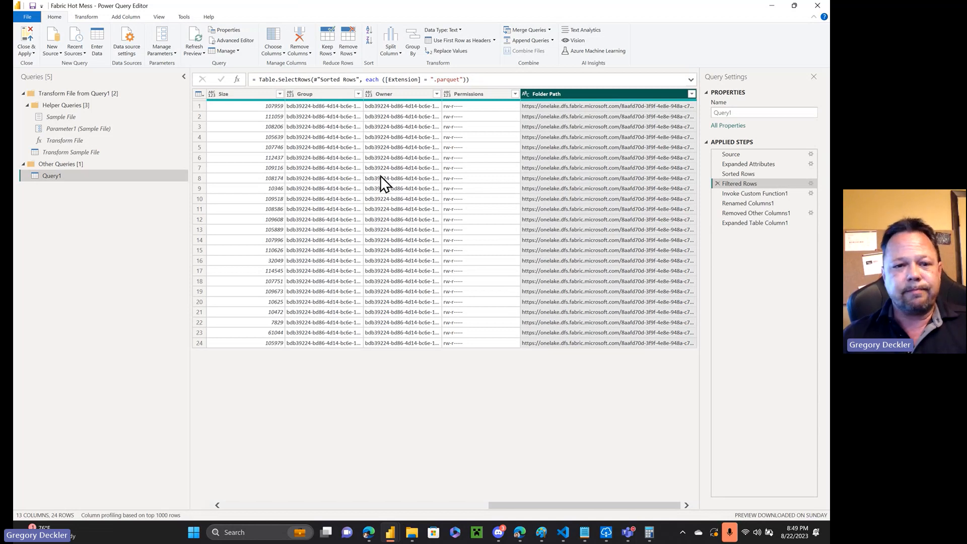
Step: Browse the Microsoft Fabric and Azure connectors for a new source, and start an Azure Data Lake Storage Gen2 connection
{"action": "left_click", "coordinate": [56, 50]}
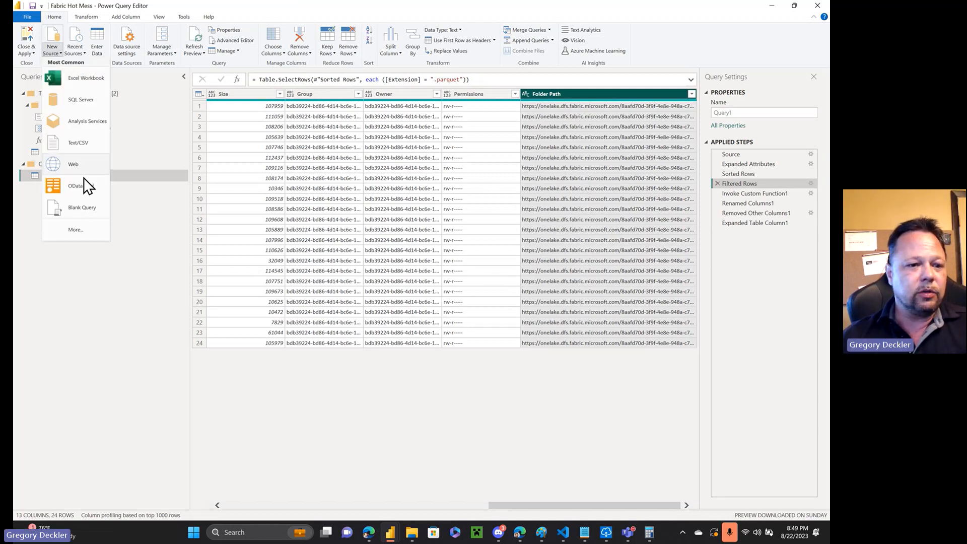
{"action": "left_click", "coordinate": [91, 234]}
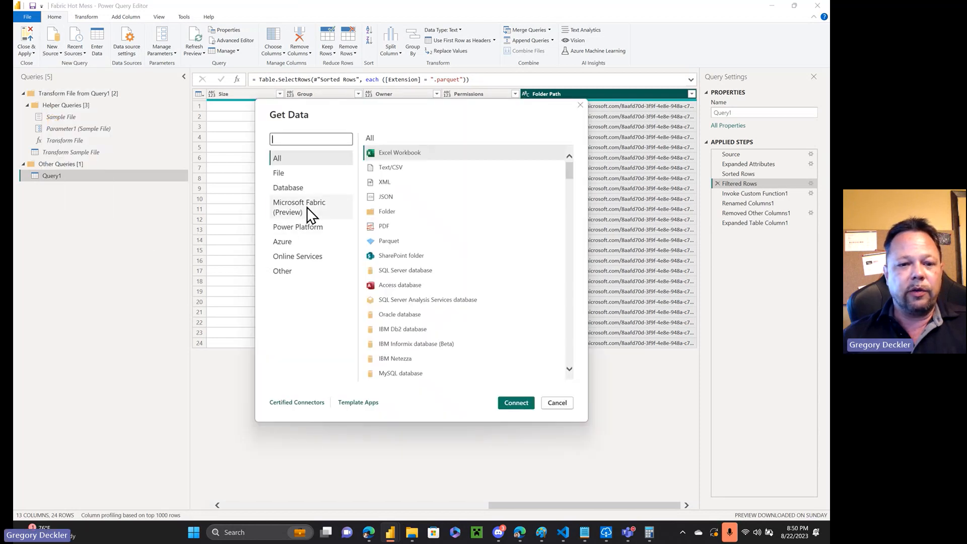
{"action": "left_click", "coordinate": [307, 207]}
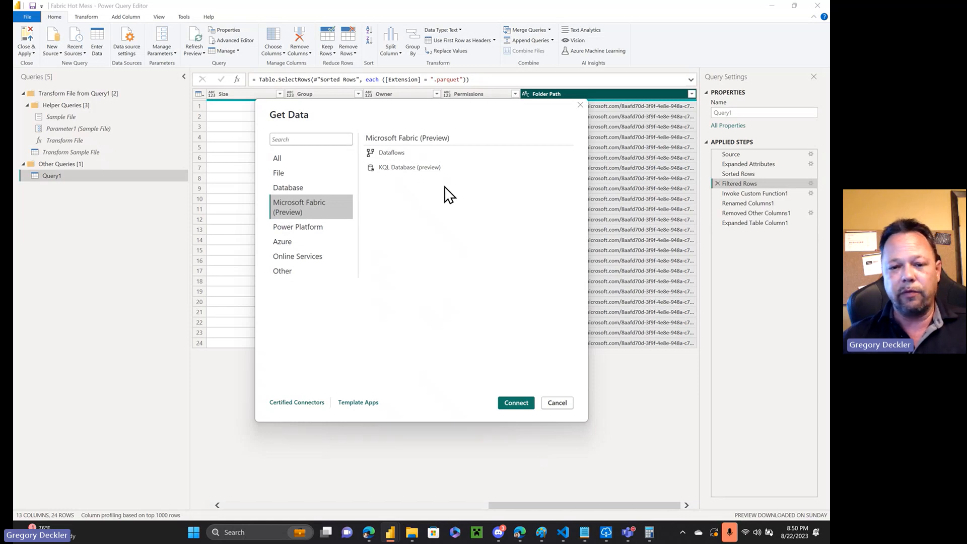
{"action": "left_click", "coordinate": [305, 257]}
{"action": "left_click", "coordinate": [298, 240]}
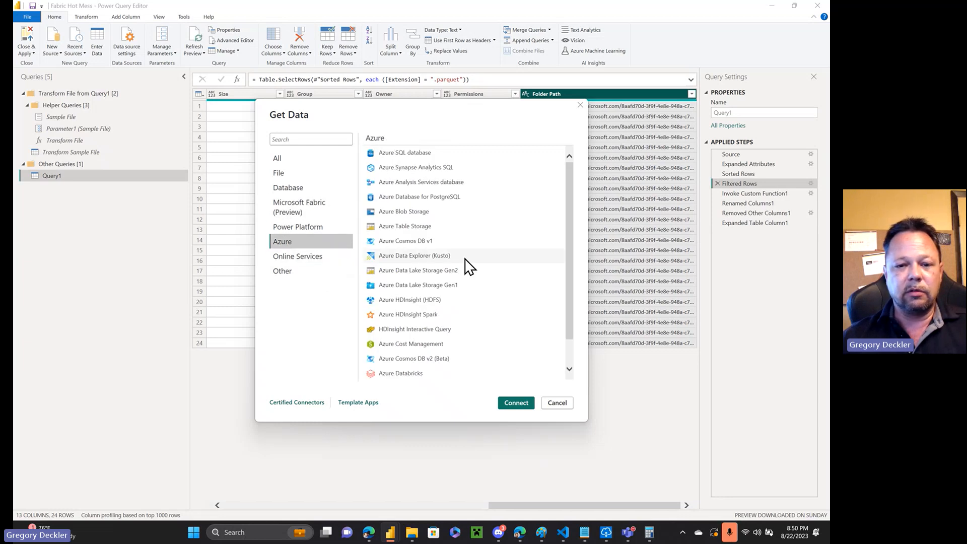
{"action": "left_click", "coordinate": [441, 272]}
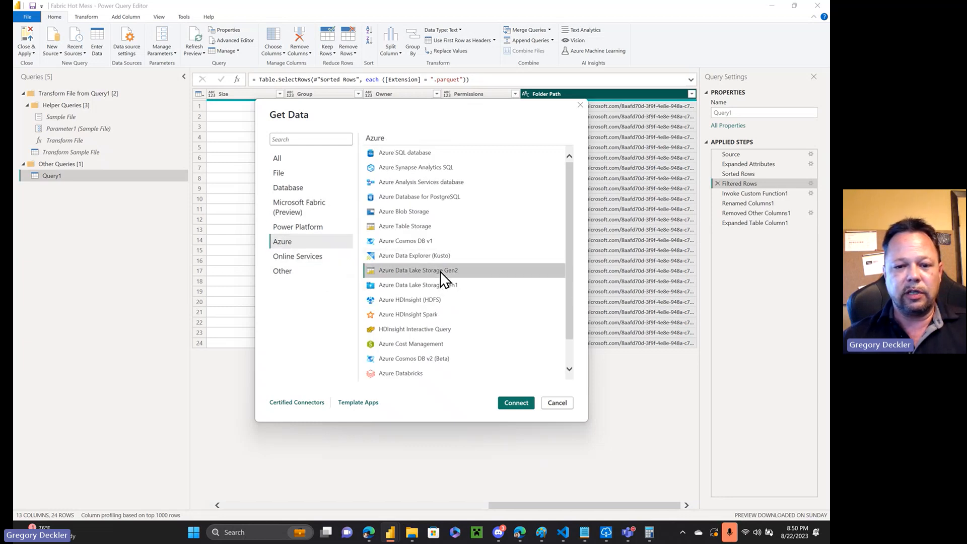
{"action": "left_click", "coordinate": [521, 401]}
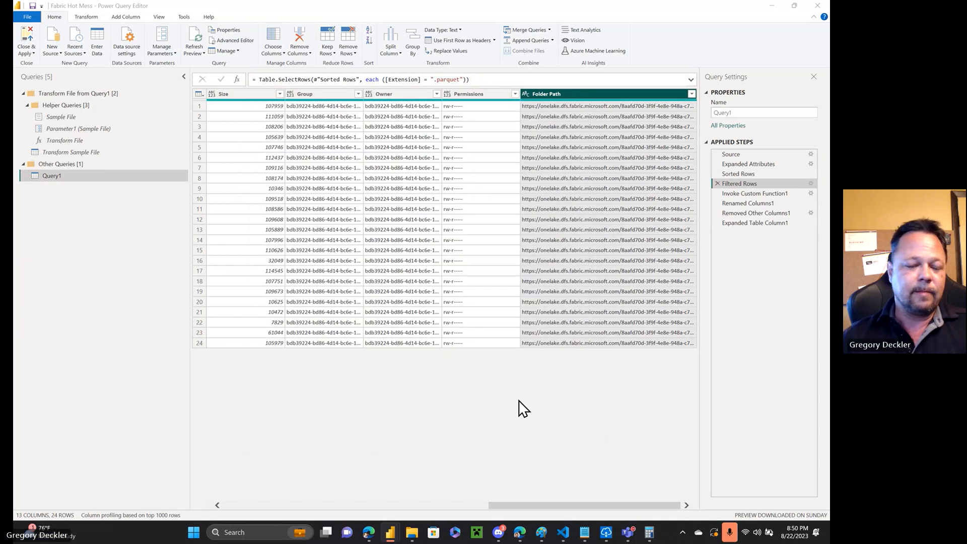
{"action": "left_click", "coordinate": [401, 243]}
{"action": "type", "text": "https://onelake.dfs.fabric.microsoft.com/8aafd70d-3f9f-4e8e-948a-c71f539d5adb/85eb6e6b-fc11-44e1-80d9-defcf82c88e2"}
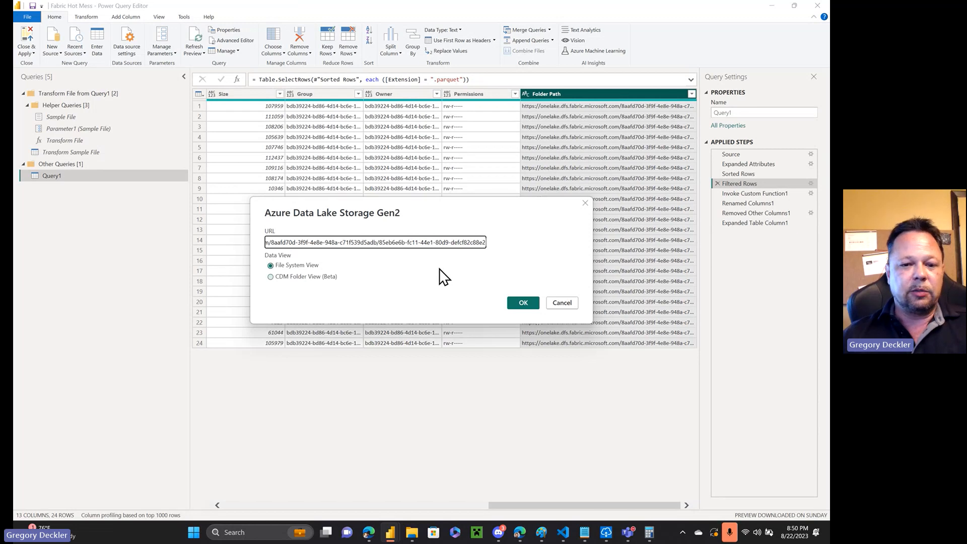
{"action": "left_click", "coordinate": [270, 276]}
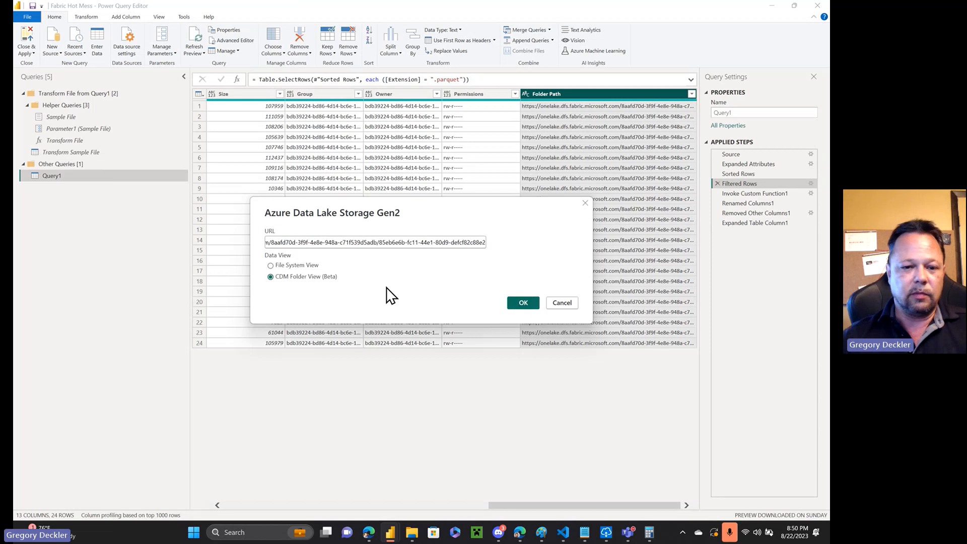
{"action": "left_click", "coordinate": [524, 303]}
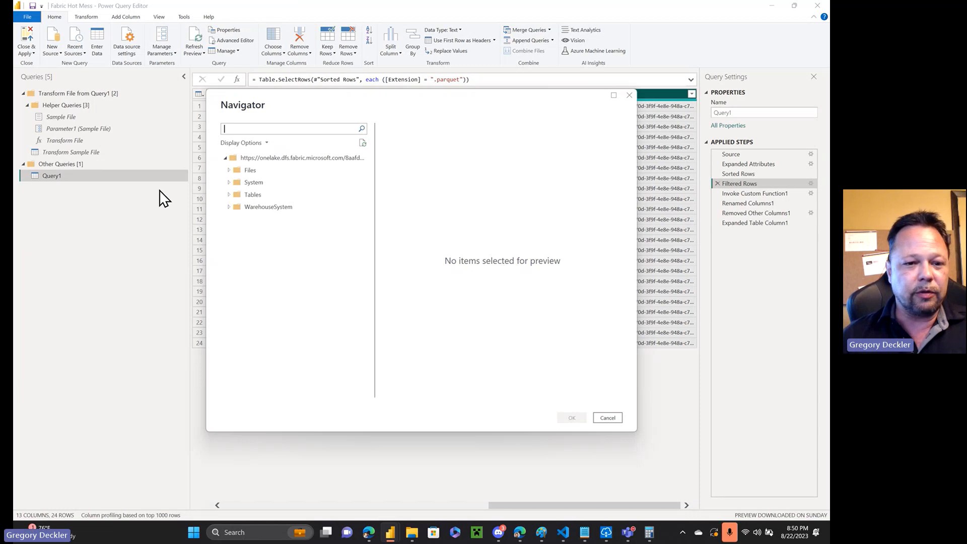
{"action": "left_click", "coordinate": [228, 171]}
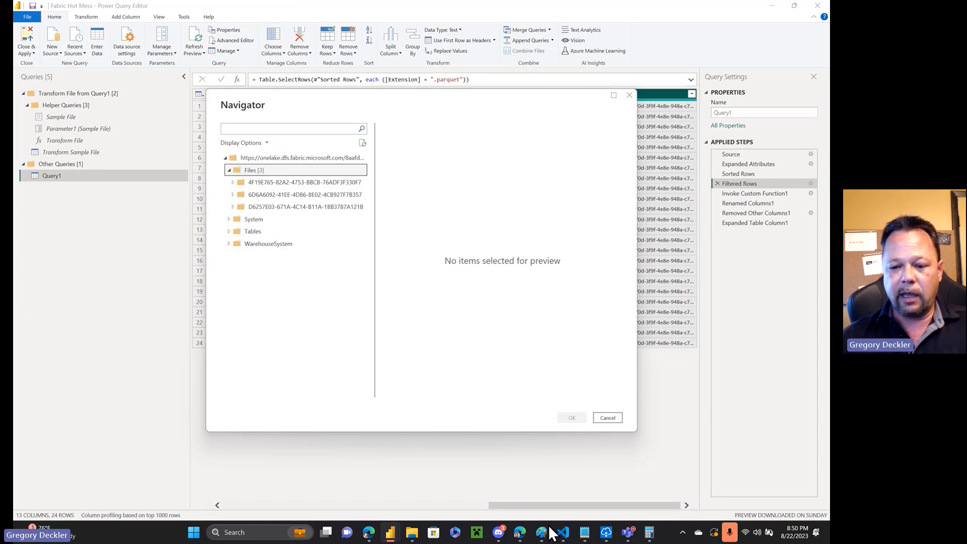
Step: Switch to File Explorer and open the Files folder of AtScale3's Customer Dimension DW.Datawarehouse in OneLake for comparison
{"action": "mouse_move", "coordinate": [413, 534]}
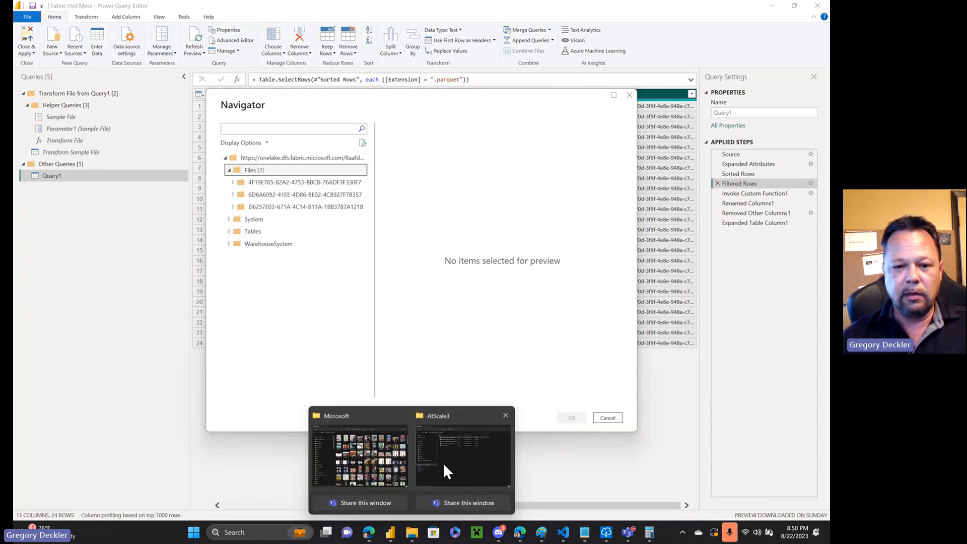
{"action": "left_click", "coordinate": [443, 462]}
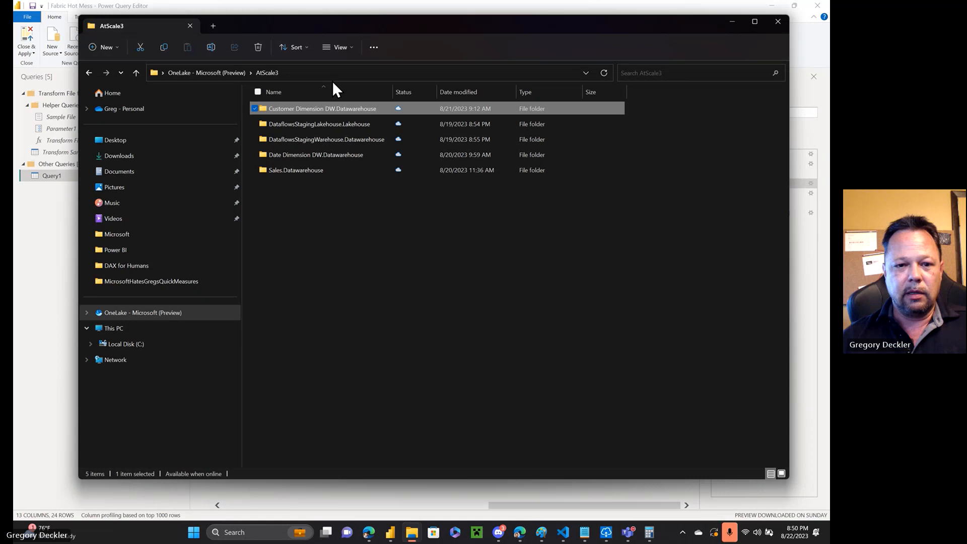
{"action": "left_click", "coordinate": [235, 71]}
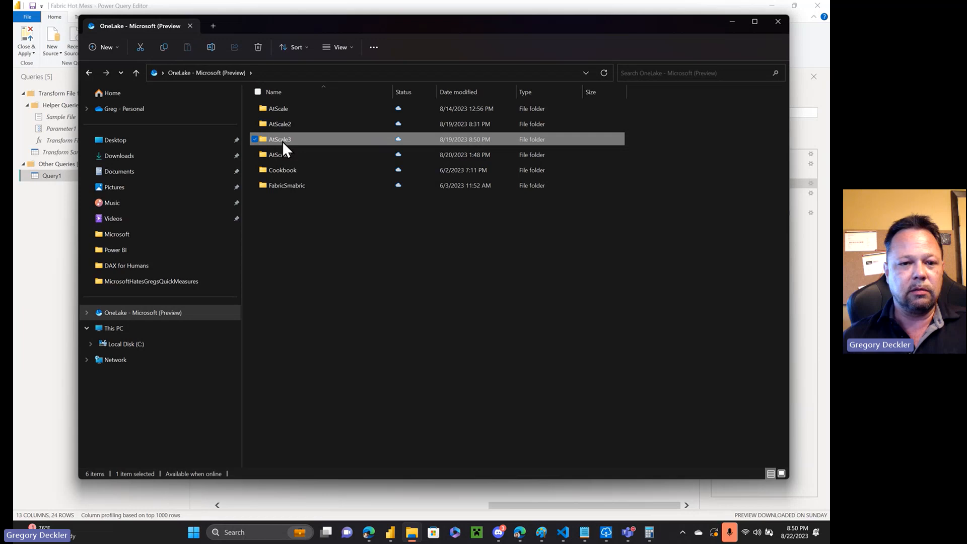
{"action": "double_click", "coordinate": [283, 142]}
{"action": "double_click", "coordinate": [282, 111]}
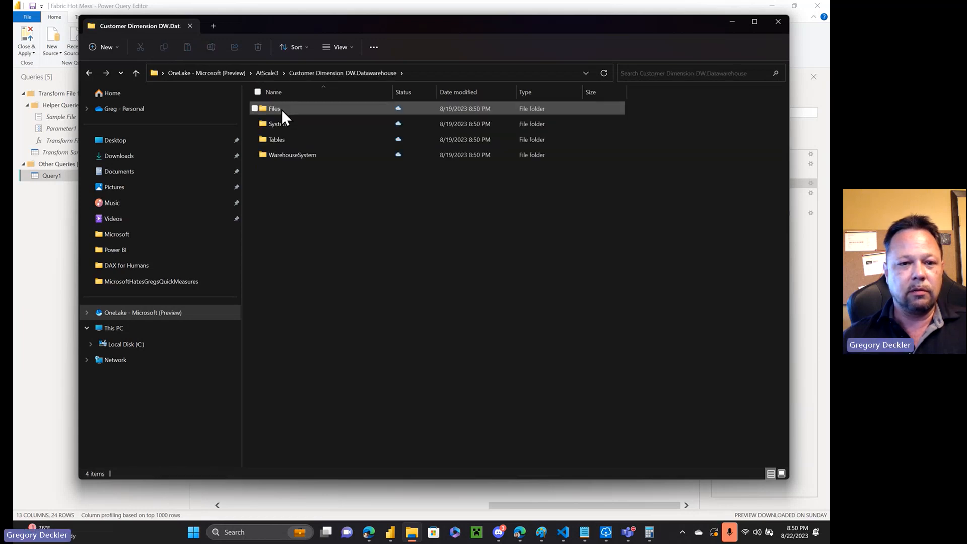
{"action": "double_click", "coordinate": [281, 110]}
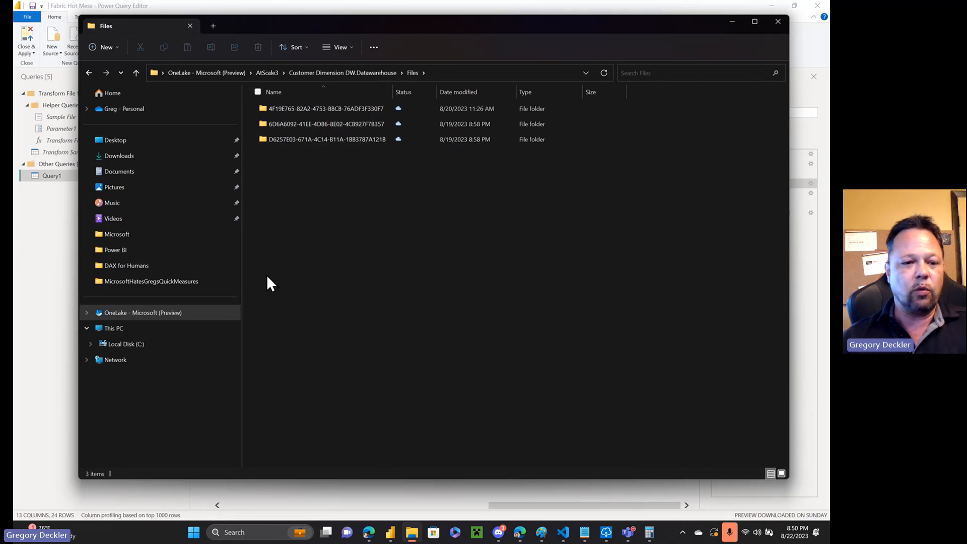
Step: Return to the Power Query Navigator and check the 4F19E765 and 6D6A6092 folders under Files for a preview
{"action": "left_click", "coordinate": [485, 9]}
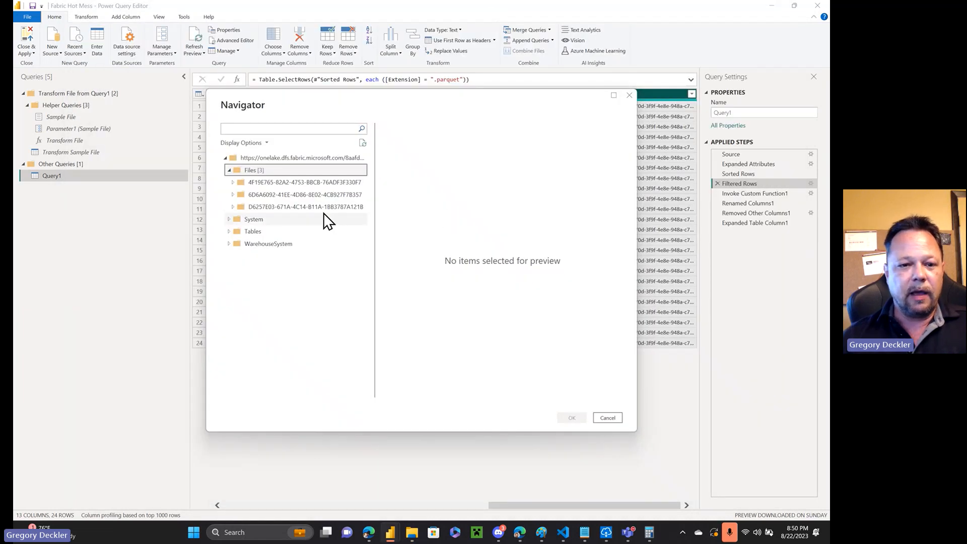
{"action": "left_click", "coordinate": [270, 182]}
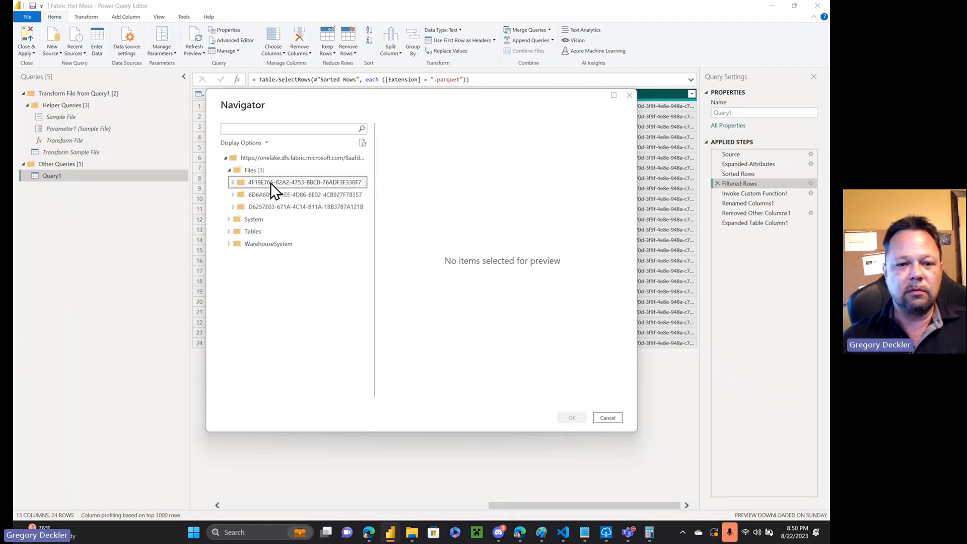
{"action": "left_click", "coordinate": [278, 196]}
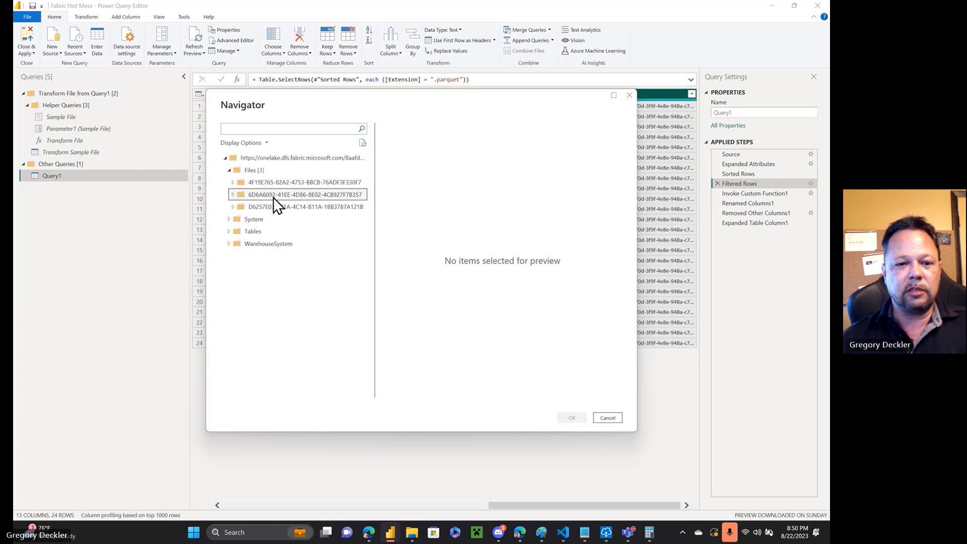
Step: Check the D6257E03 and 6D6A6092 folders under Files for contents, and expand Tables down to the dbo folder's tables
{"action": "left_click", "coordinate": [266, 208]}
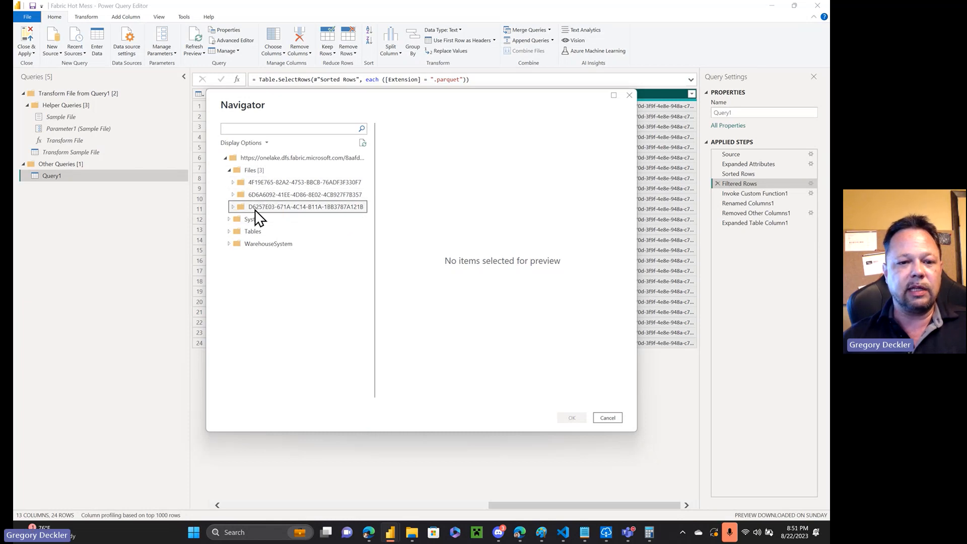
{"action": "left_click", "coordinate": [234, 195]}
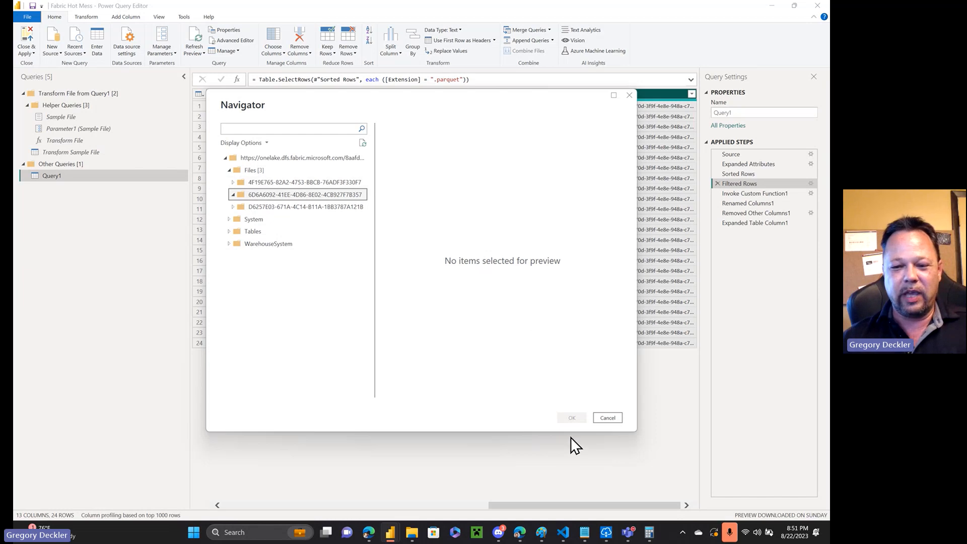
{"action": "left_click", "coordinate": [229, 232]}
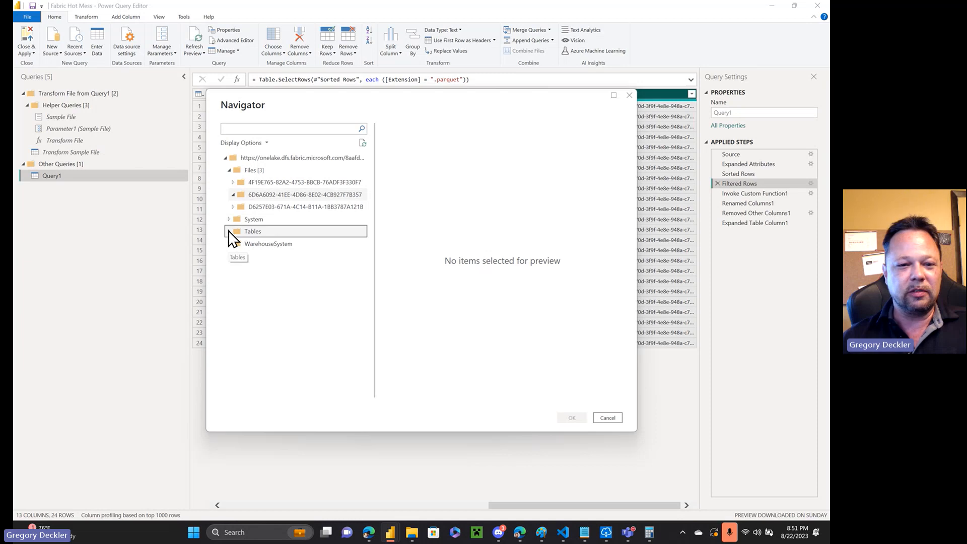
{"action": "left_click", "coordinate": [234, 243]}
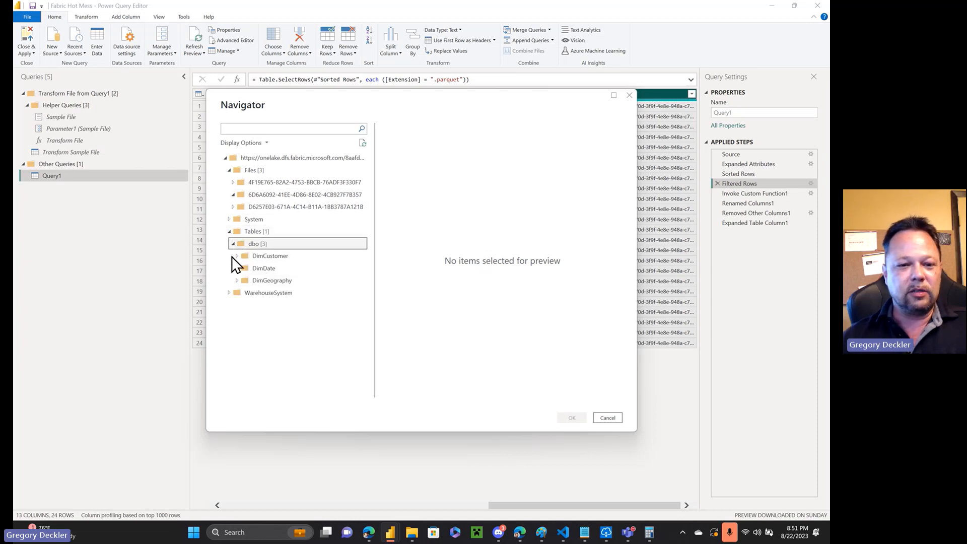
Step: Expand DimCustomer under dbo and check its 6D6A6092 subfolder for files or a preview
{"action": "left_click", "coordinate": [238, 256]}
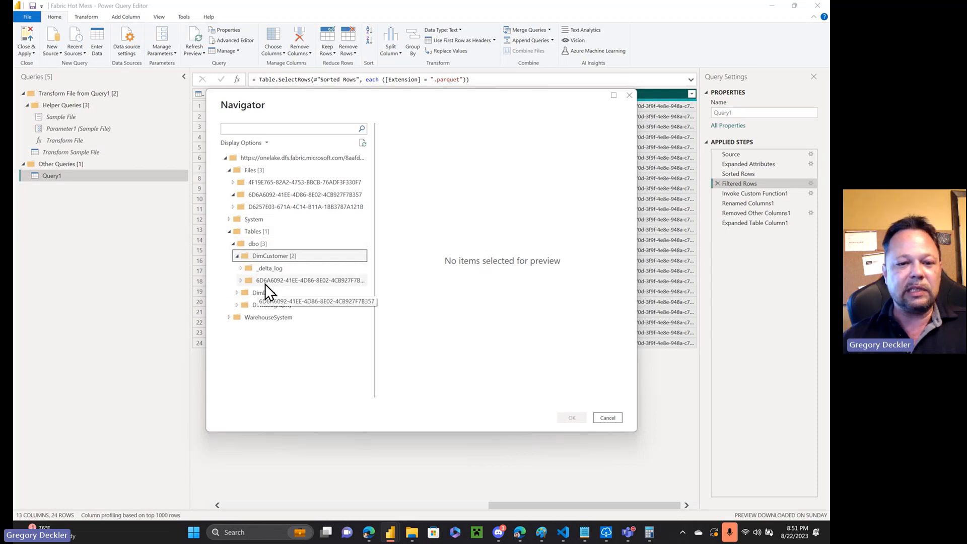
{"action": "left_click", "coordinate": [294, 282]}
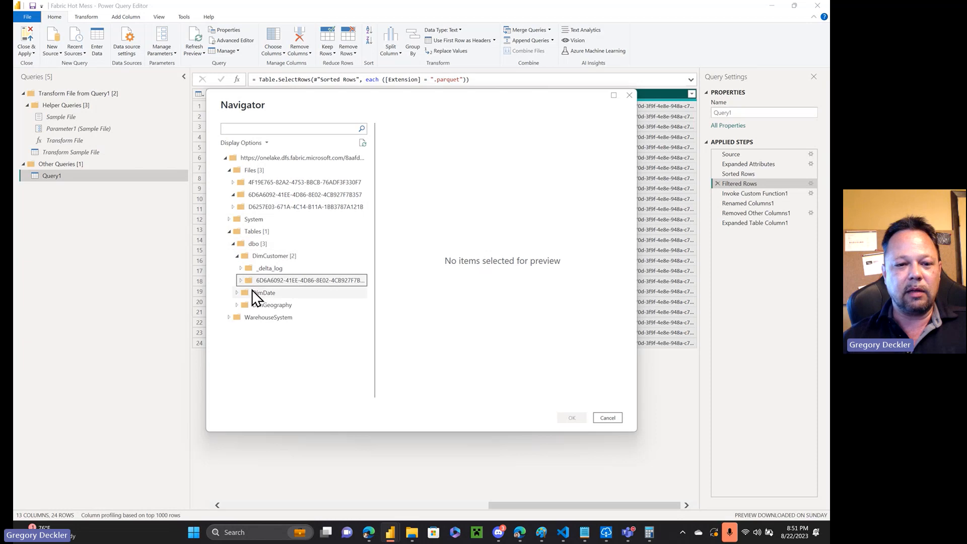
{"action": "left_click", "coordinate": [241, 281]}
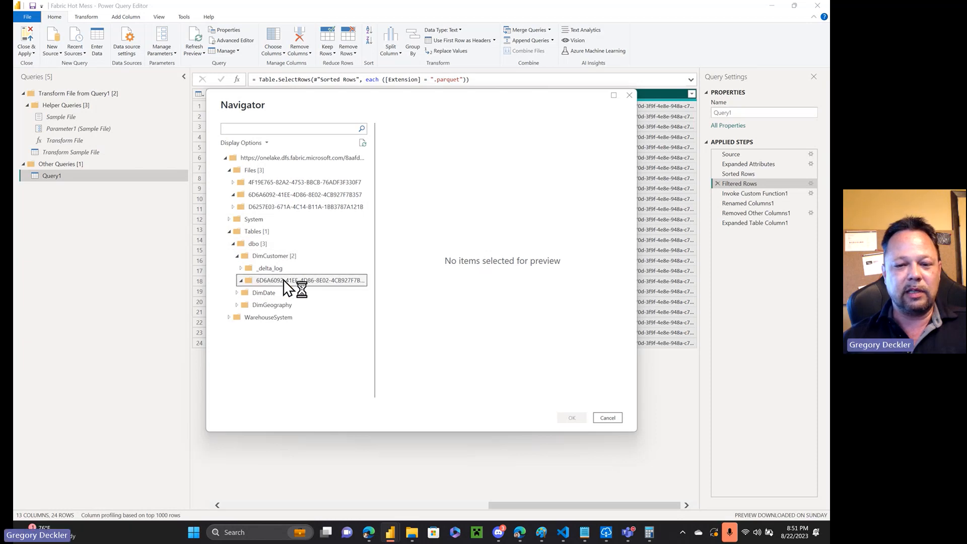
Step: Expand DimDate under dbo, check its 4F19E765 subfolder for files or a preview, and cancel the Navigator
{"action": "left_click", "coordinate": [238, 293]}
{"action": "left_click", "coordinate": [304, 318]}
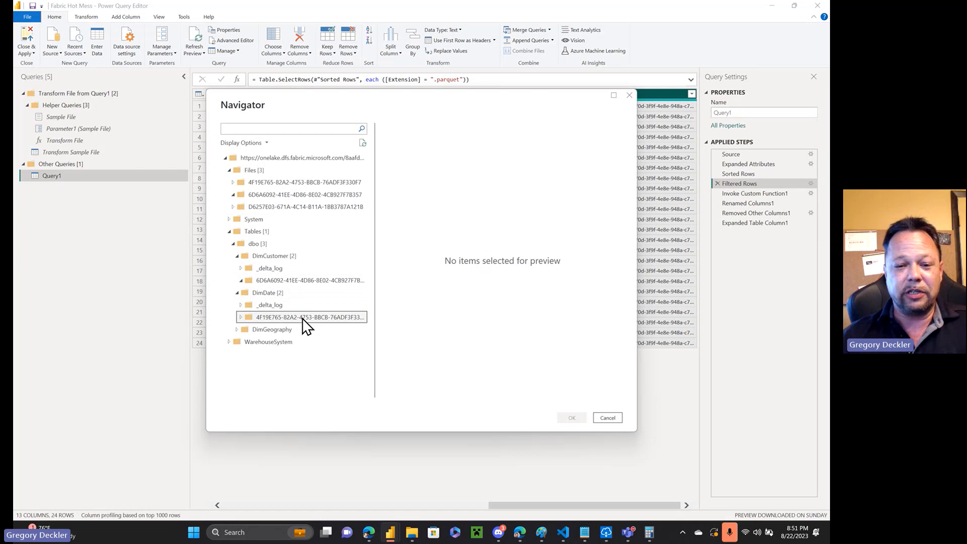
{"action": "left_click", "coordinate": [242, 318]}
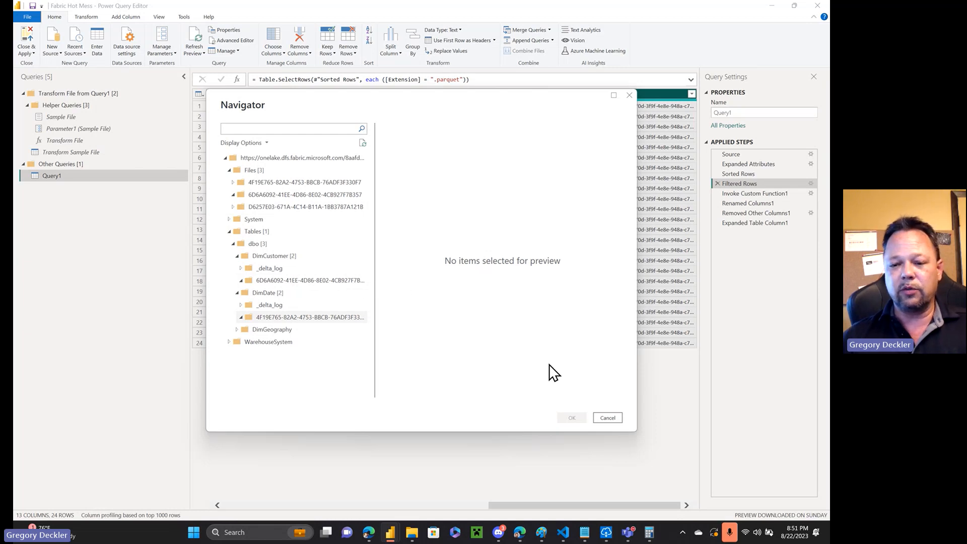
{"action": "left_click", "coordinate": [608, 418]}
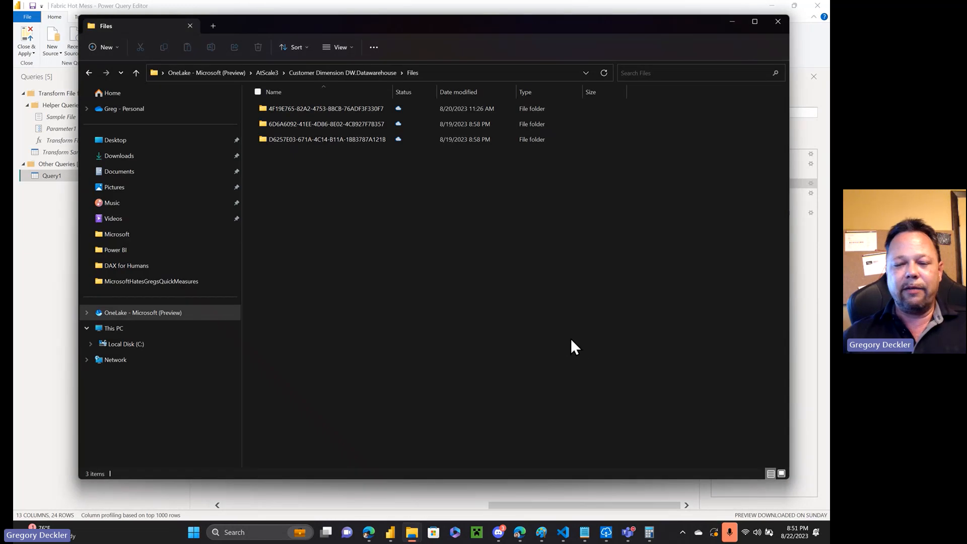